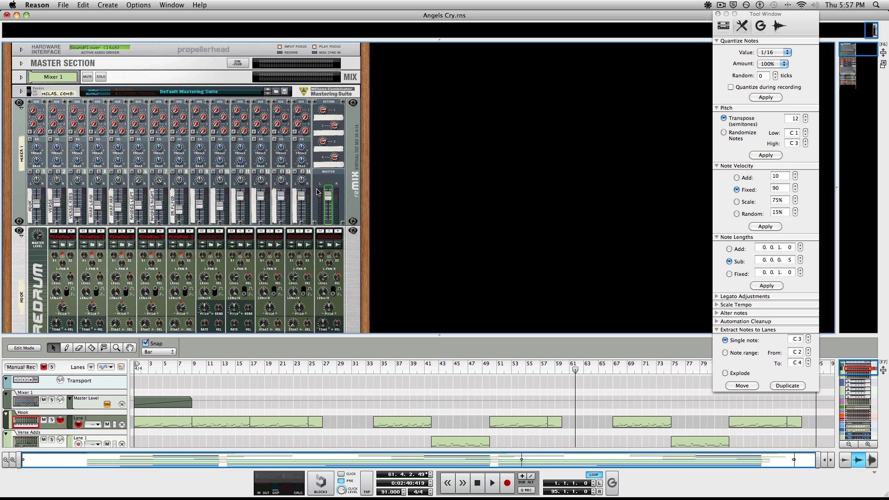
Step: Drag the rack/sequencer divider up to enlarge the sequencer, dismissing the Dock's Reason menu
{"action": "left_click_drag", "start_coordinate": [431, 334], "coordinate": [430, 294]}
{"action": "scroll", "coordinate": [315, 242], "scroll_direction": "down", "scroll_amount": 6}
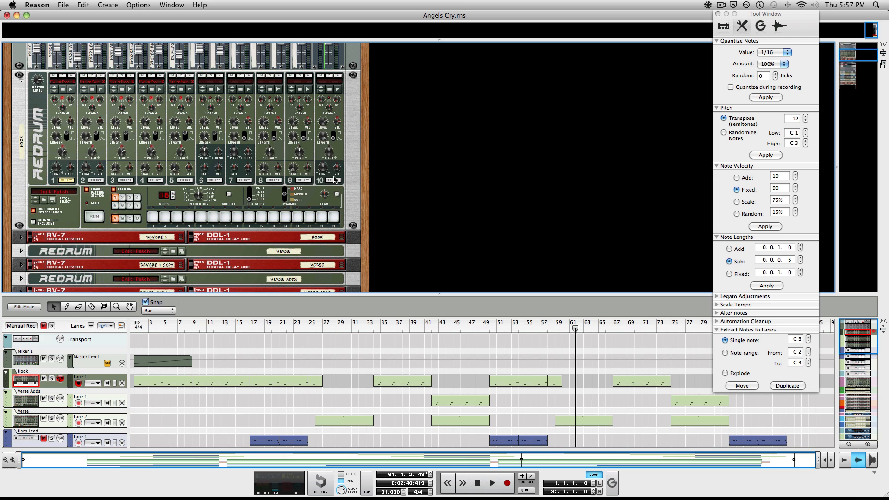
{"action": "scroll", "coordinate": [458, 139], "scroll_direction": "up", "scroll_amount": 3}
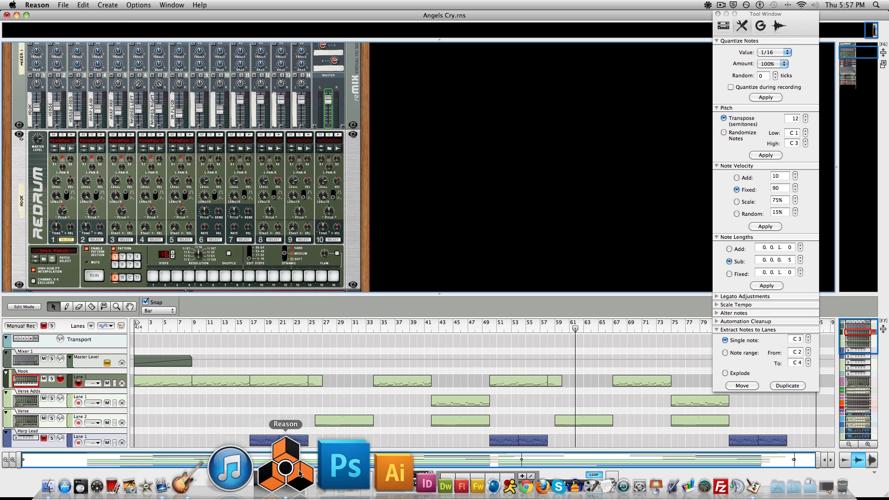
{"action": "right_click", "coordinate": [298, 472]}
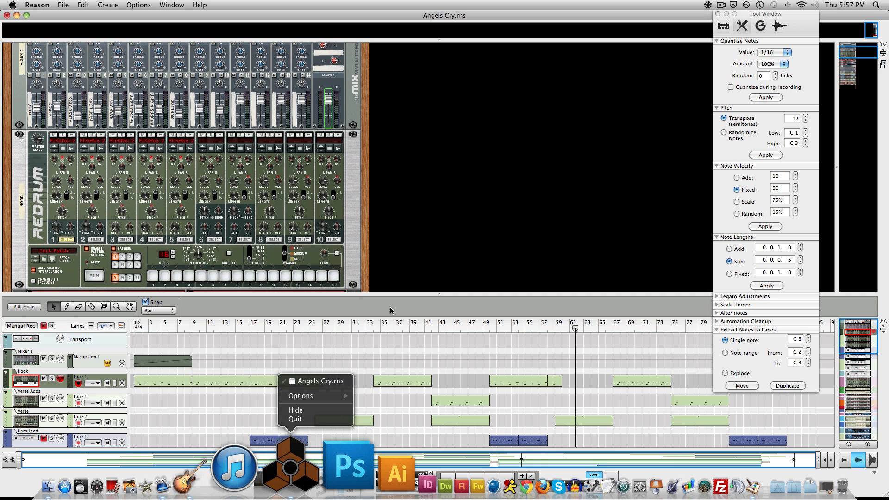
{"action": "left_click", "coordinate": [417, 326]}
{"action": "scroll", "coordinate": [292, 197], "scroll_direction": "up", "scroll_amount": 5}
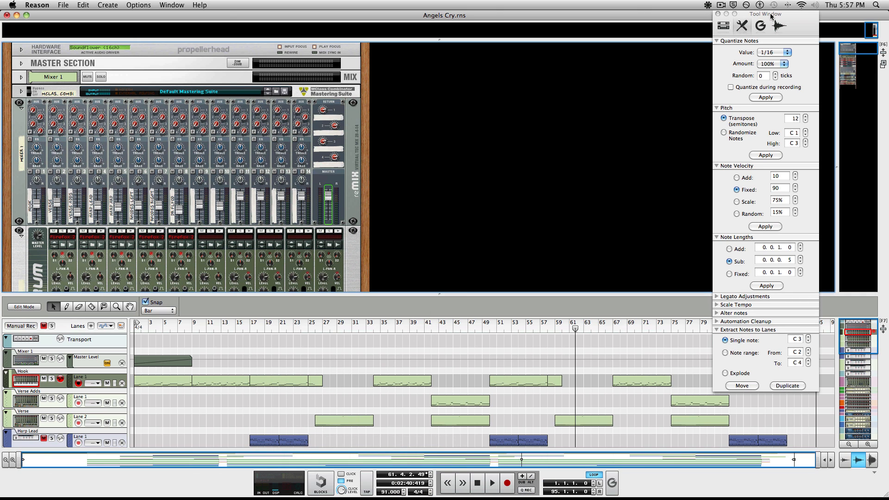
Step: Move the Tool Window further left beside the sequencer
{"action": "left_click_drag", "start_coordinate": [772, 16], "coordinate": [718, 15]}
{"action": "scroll", "coordinate": [297, 206], "scroll_direction": "down", "scroll_amount": 5}
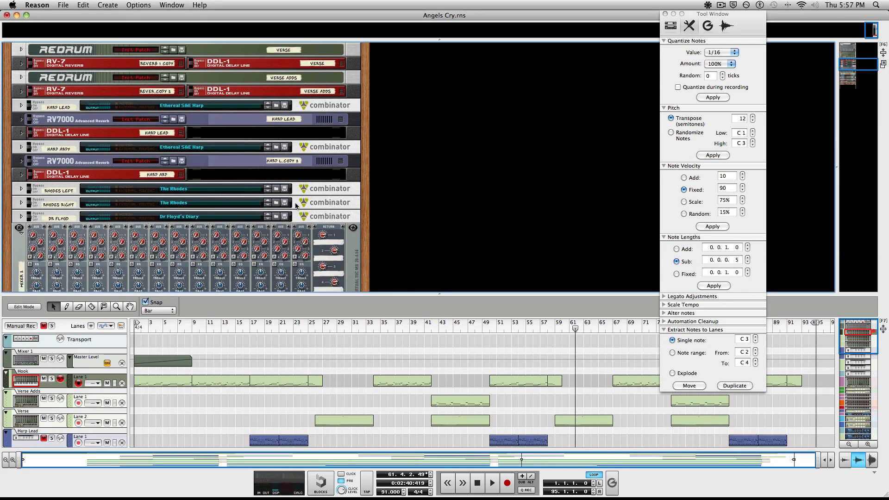
{"action": "scroll", "coordinate": [297, 206], "scroll_direction": "up", "scroll_amount": 5}
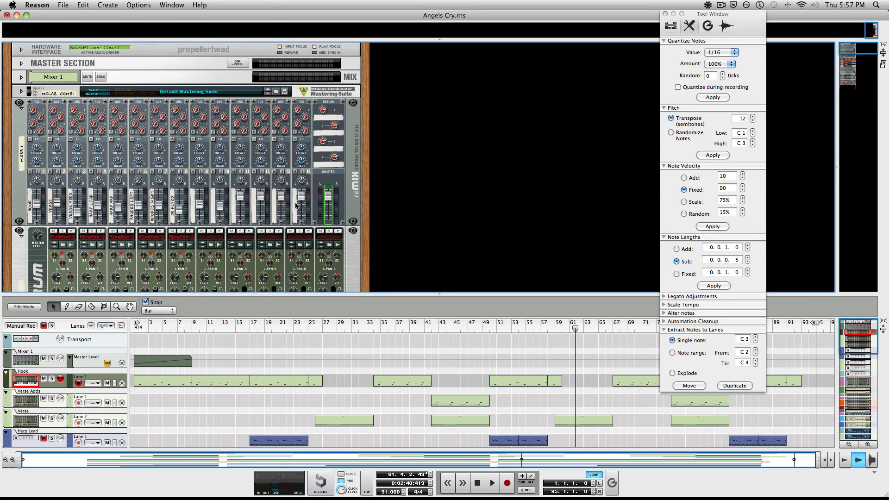
{"action": "scroll", "coordinate": [296, 206], "scroll_direction": "down", "scroll_amount": 2}
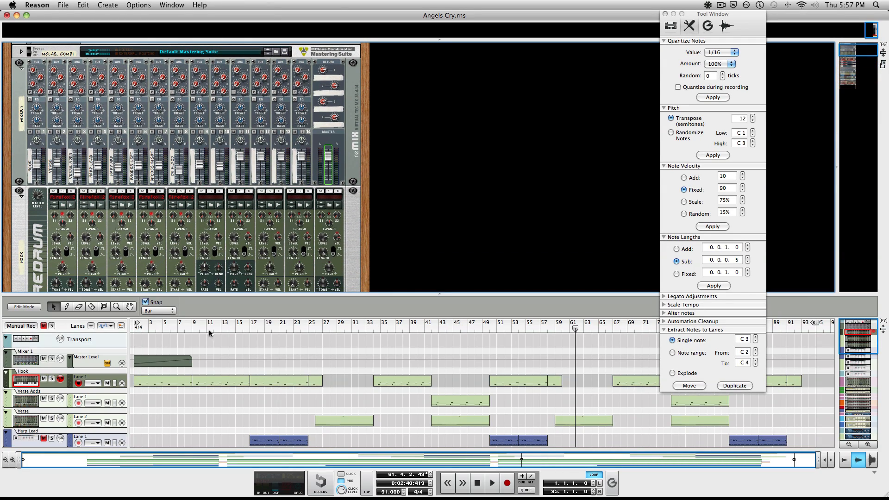
Step: Rewind the song to bar 1, start playback, and jump to bar 9
{"action": "left_click_drag", "start_coordinate": [209, 331], "coordinate": [31, 319]}
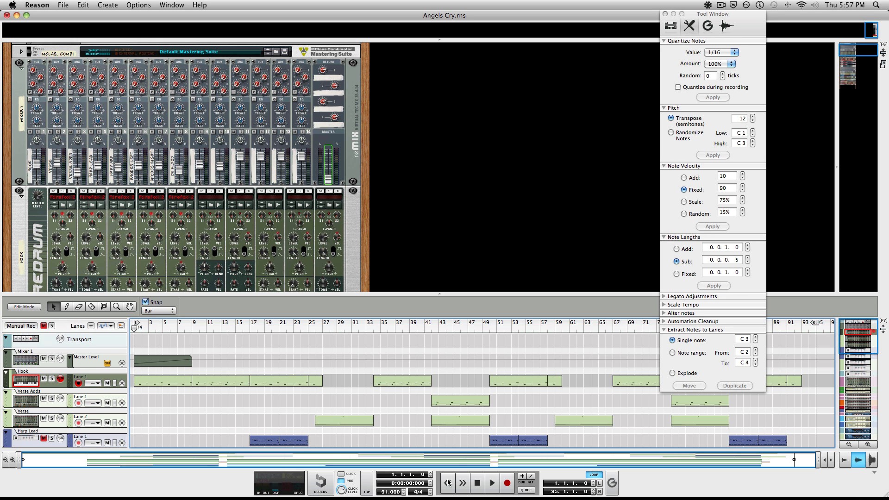
{"action": "scroll", "coordinate": [87, 397], "scroll_direction": "down", "scroll_amount": 10}
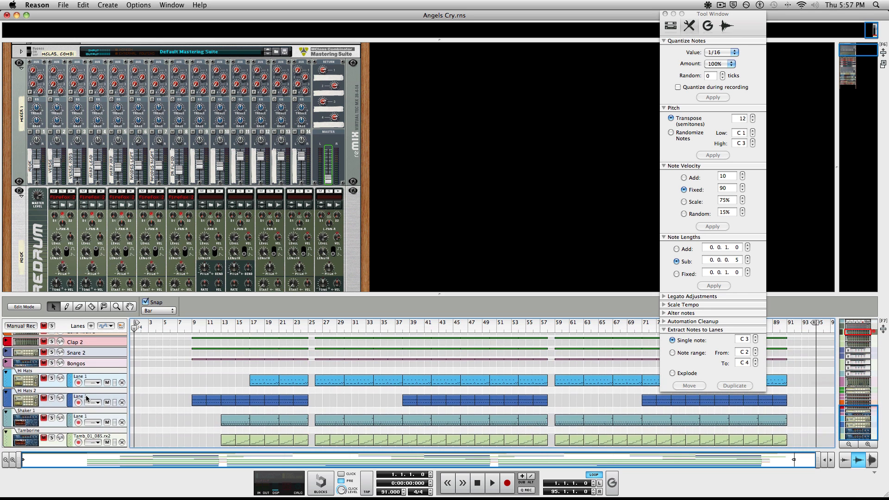
{"action": "scroll", "coordinate": [87, 398], "scroll_direction": "up", "scroll_amount": 10}
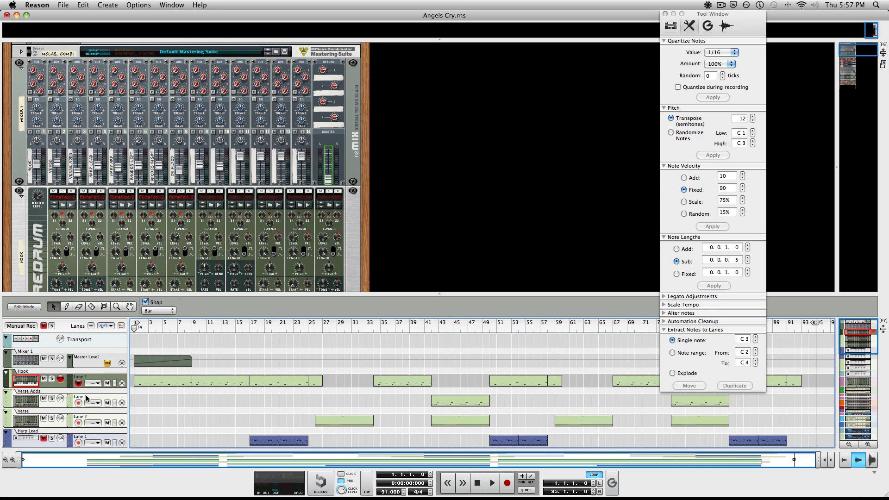
{"action": "left_click", "coordinate": [493, 483]}
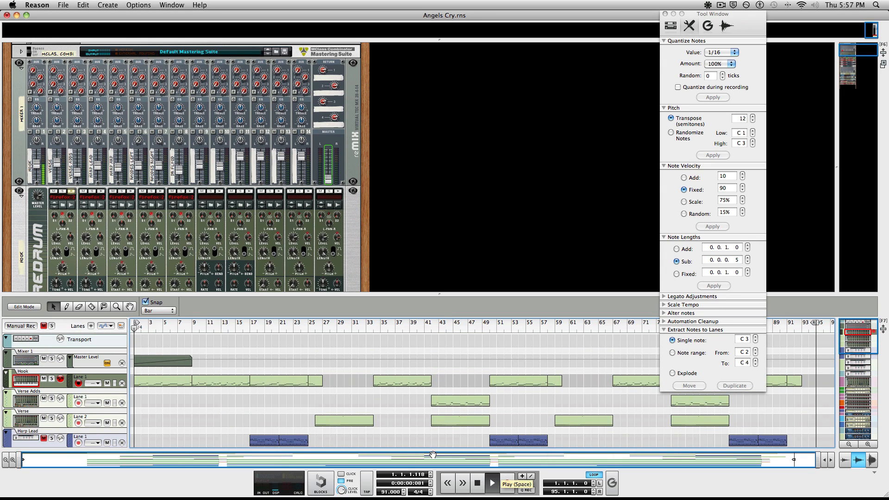
{"action": "left_click", "coordinate": [192, 329]}
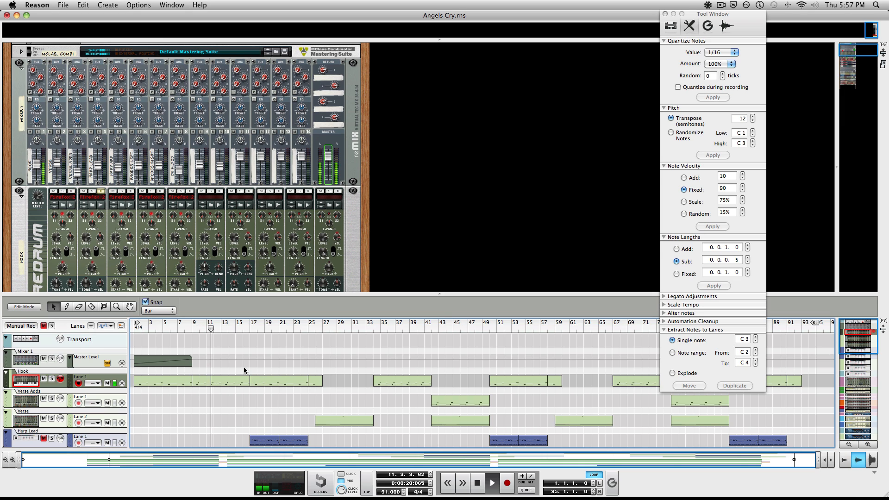
Step: Open the Hook drum clip in Edit Mode, then switch to the Verse track
{"action": "double_click", "coordinate": [216, 383]}
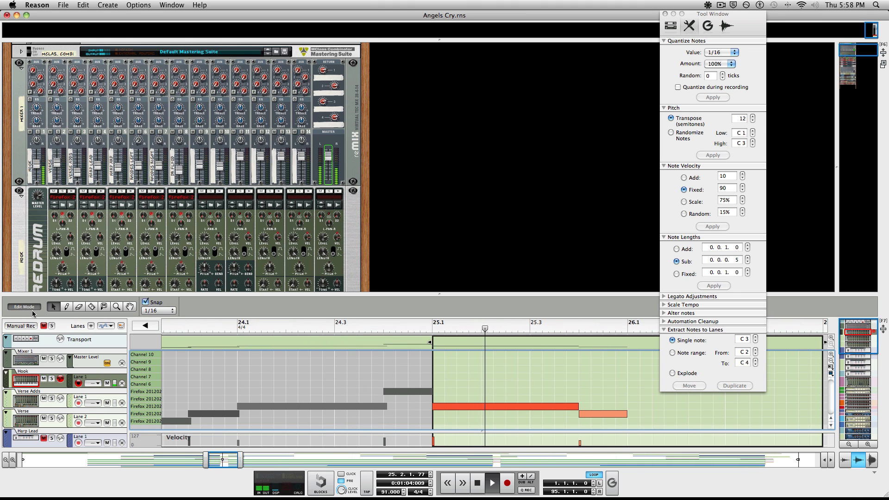
{"action": "left_click", "coordinate": [59, 414]}
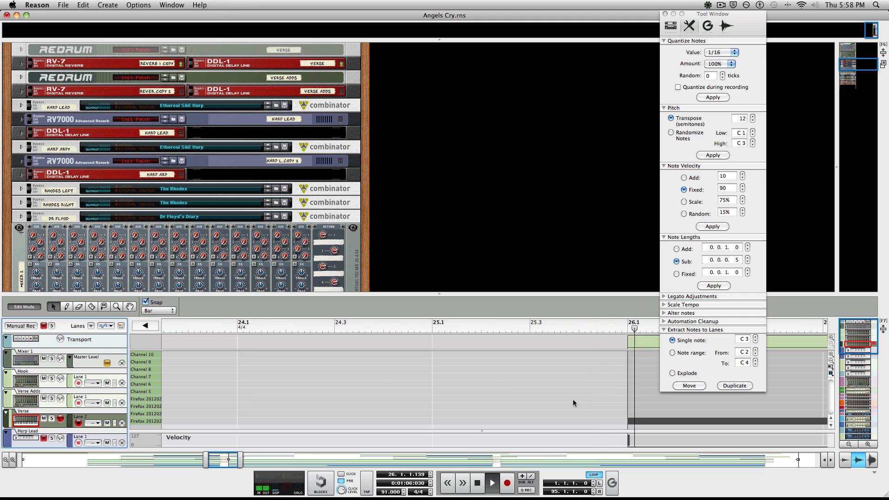
Step: Exit Edit Mode, stop playback, and set the song position back to bar 9
{"action": "left_click", "coordinate": [57, 393]}
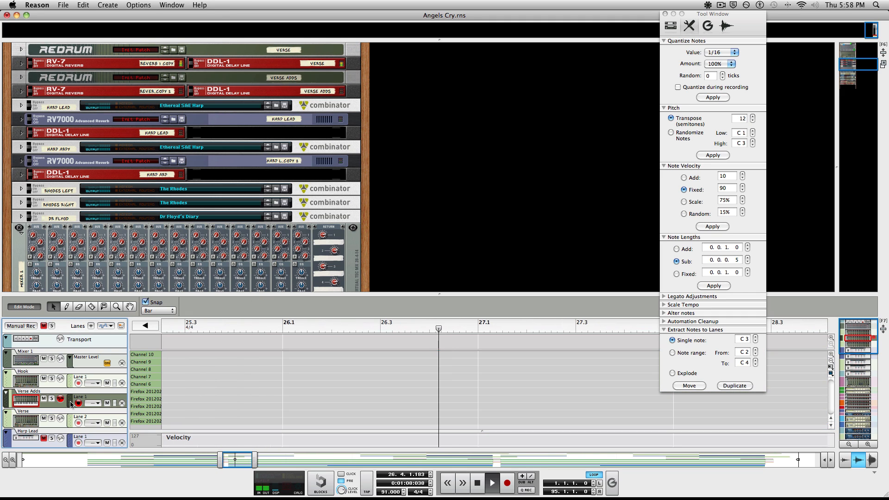
{"action": "left_click", "coordinate": [30, 307]}
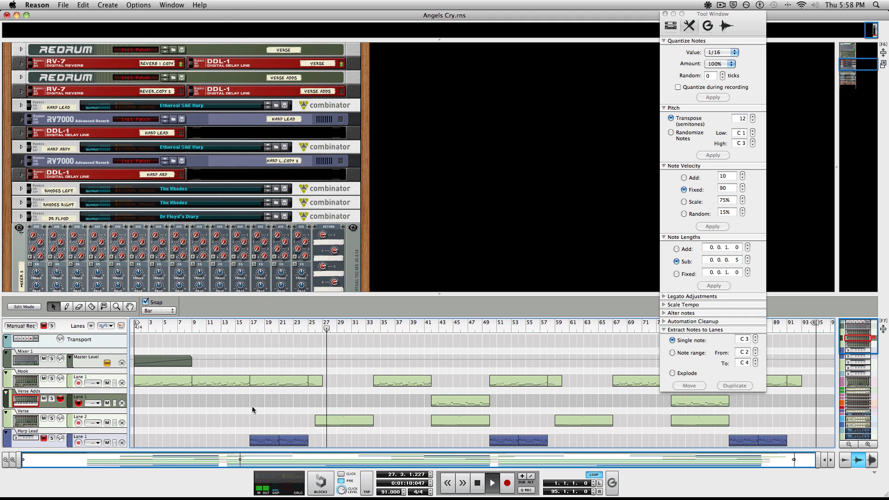
{"action": "key", "text": "space"}
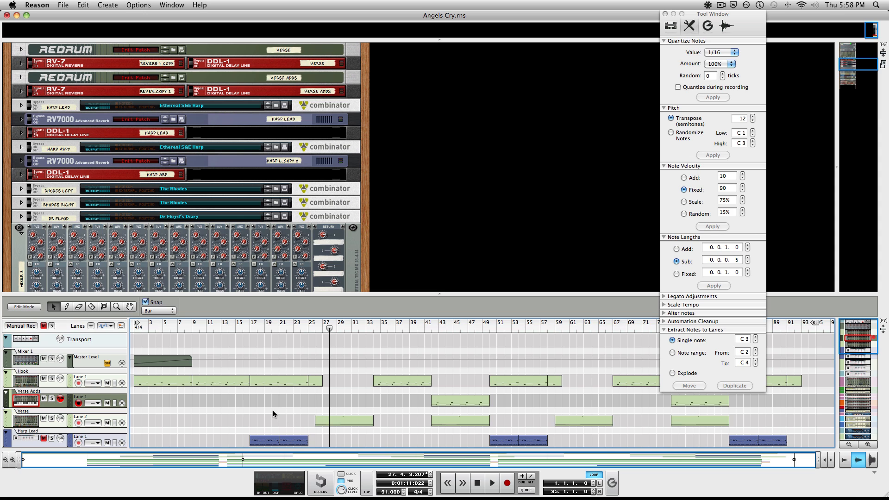
{"action": "left_click", "coordinate": [193, 328]}
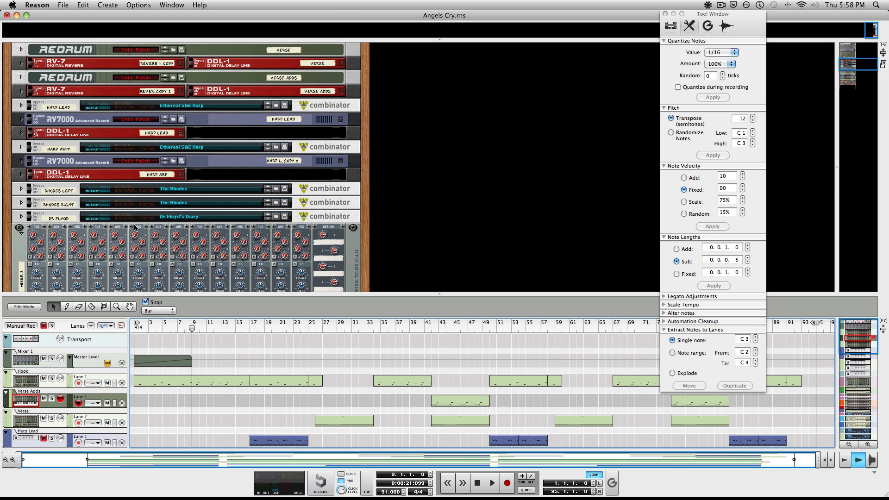
Step: Select the Hook track along with its Redrum drum machine
{"action": "scroll", "coordinate": [134, 227], "scroll_direction": "up", "scroll_amount": 10}
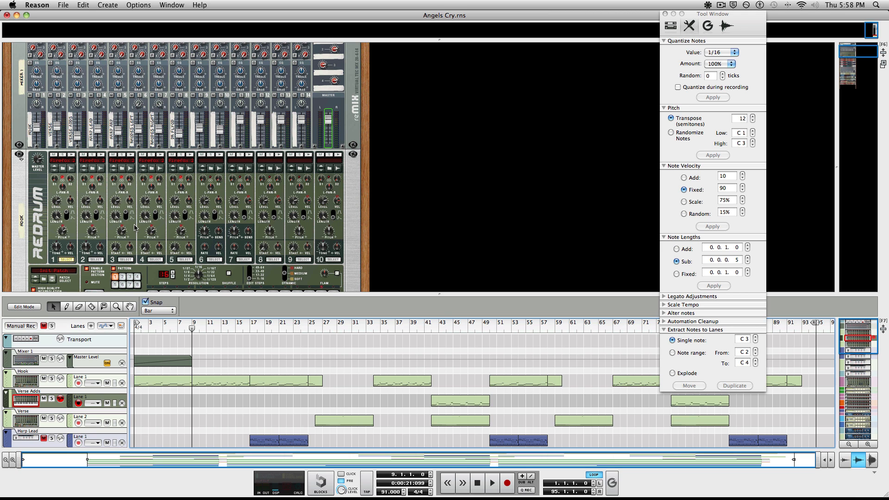
{"action": "scroll", "coordinate": [20, 197], "scroll_direction": "down", "scroll_amount": 3}
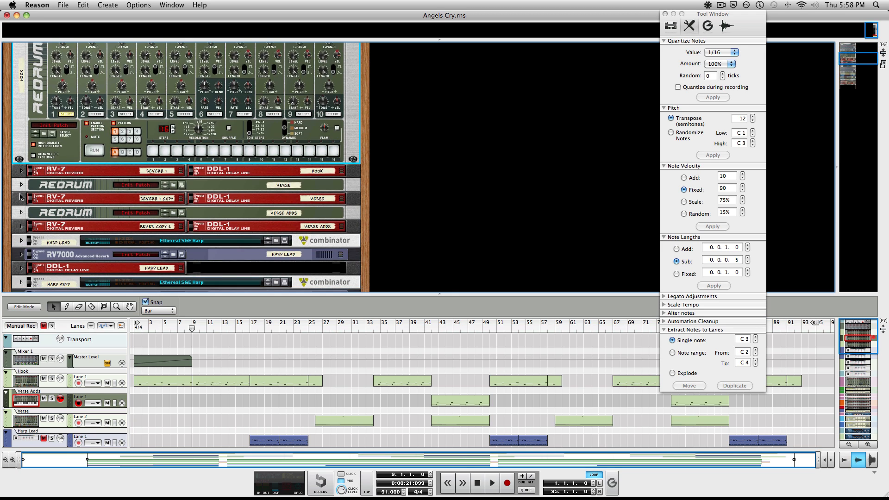
{"action": "scroll", "coordinate": [32, 212], "scroll_direction": "up", "scroll_amount": 3}
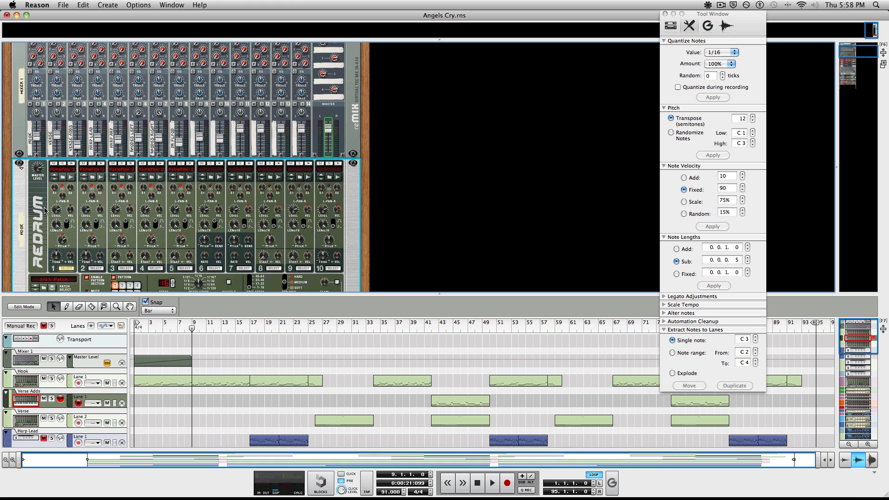
{"action": "scroll", "coordinate": [30, 208], "scroll_direction": "up", "scroll_amount": 2}
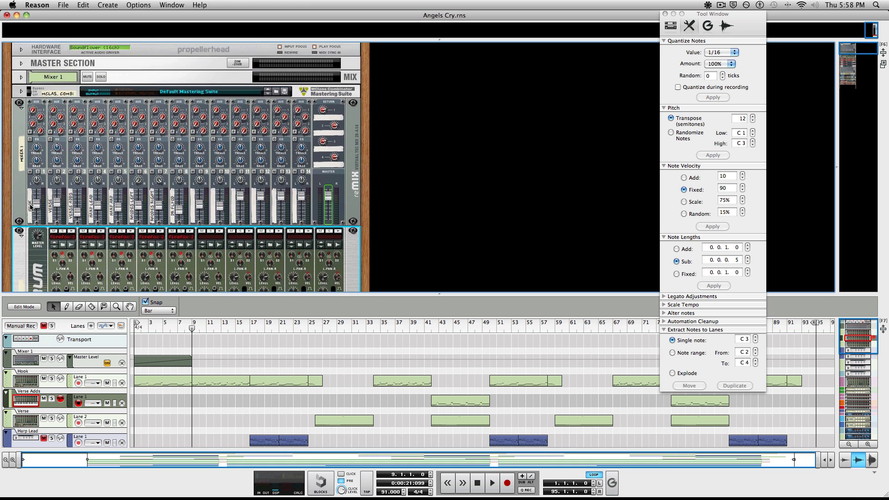
{"action": "scroll", "coordinate": [33, 208], "scroll_direction": "down", "scroll_amount": 5}
{"action": "scroll", "coordinate": [36, 208], "scroll_direction": "up", "scroll_amount": 2}
{"action": "left_click", "coordinate": [5, 386]}
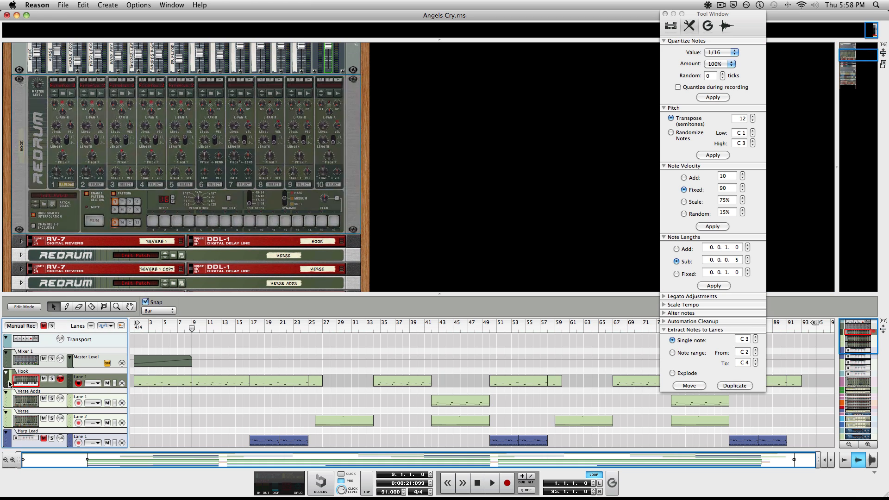
{"action": "left_click", "coordinate": [7, 402]}
{"action": "left_click", "coordinate": [8, 419]}
{"action": "left_click", "coordinate": [248, 410]}
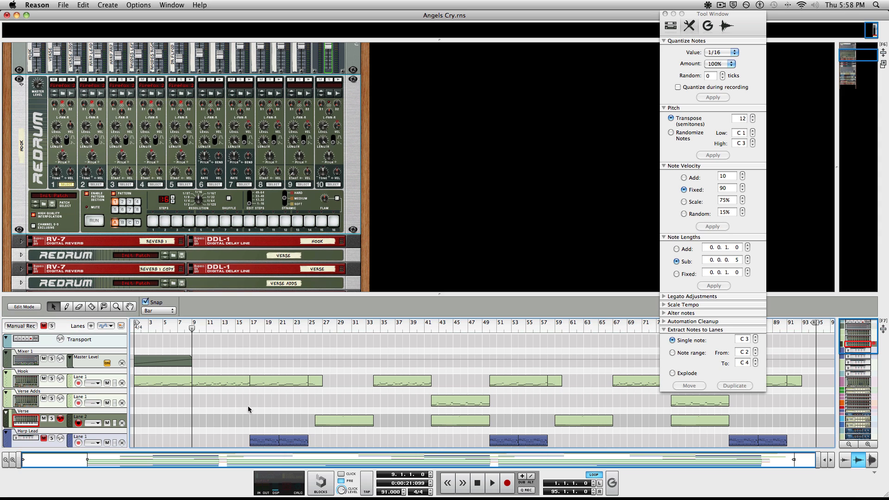
{"action": "left_click", "coordinate": [6, 383]}
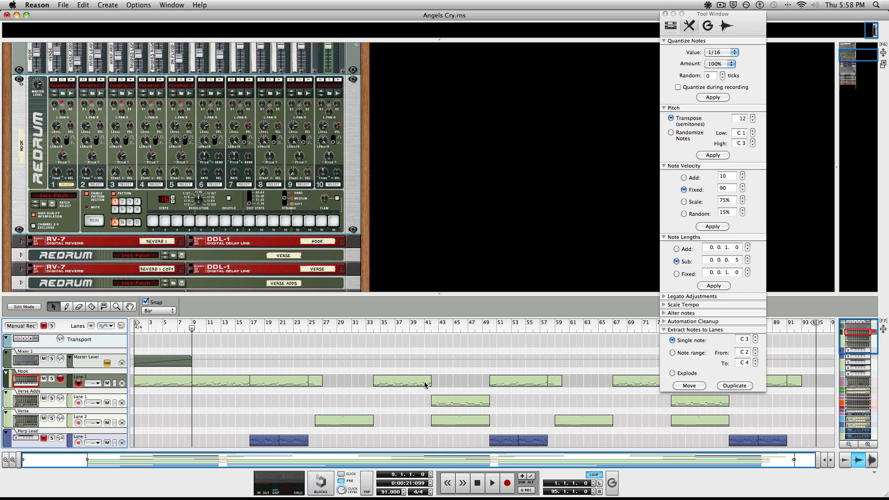
{"action": "left_click", "coordinate": [21, 85]}
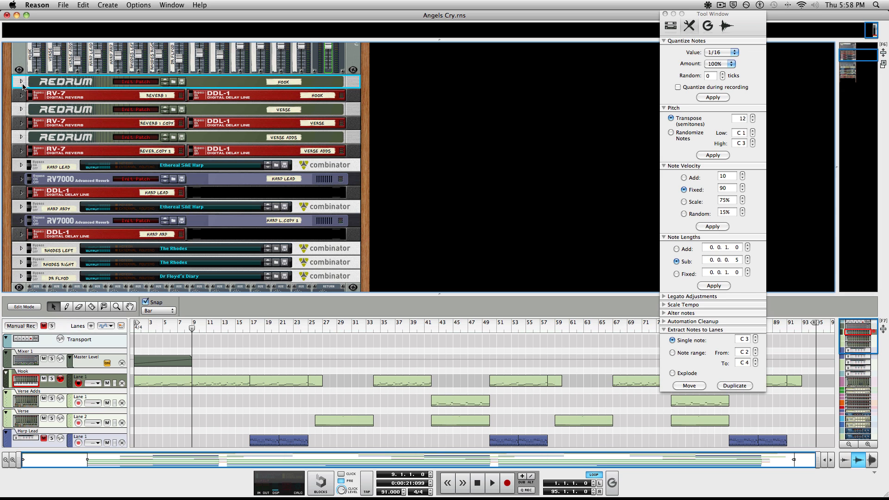
{"action": "left_click", "coordinate": [103, 110]}
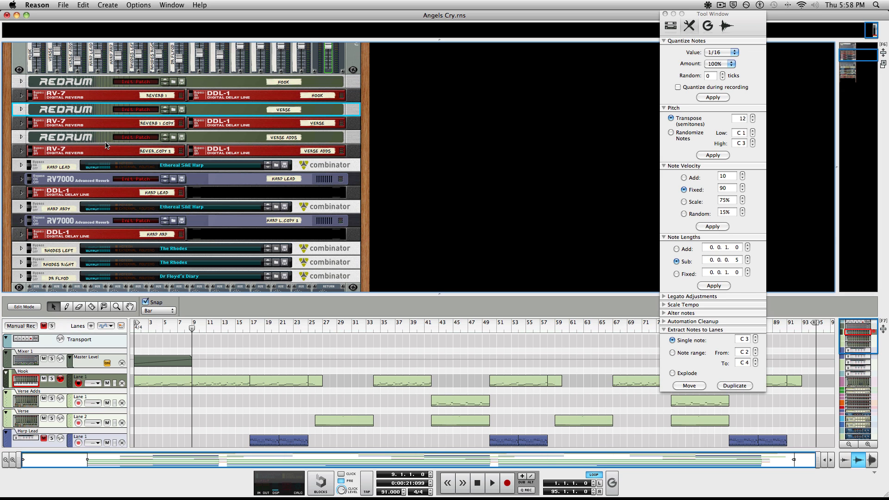
{"action": "left_click", "coordinate": [21, 151]}
{"action": "left_click", "coordinate": [21, 123]}
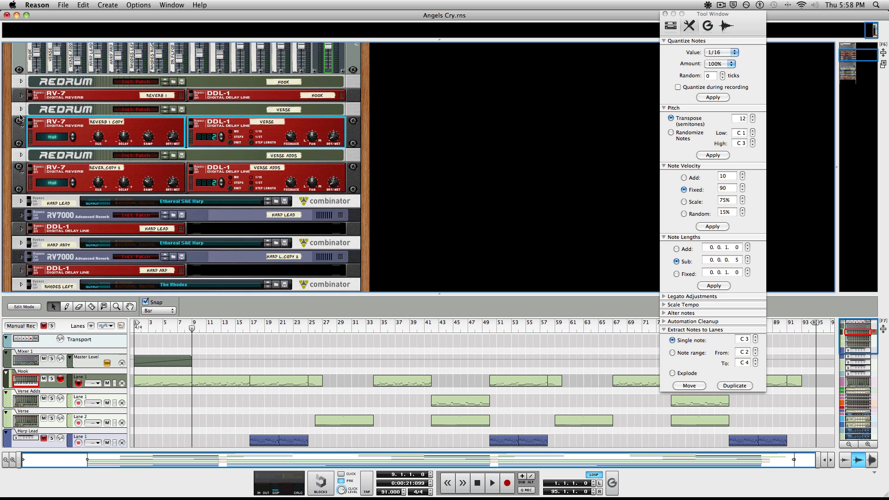
{"action": "left_click", "coordinate": [21, 95]}
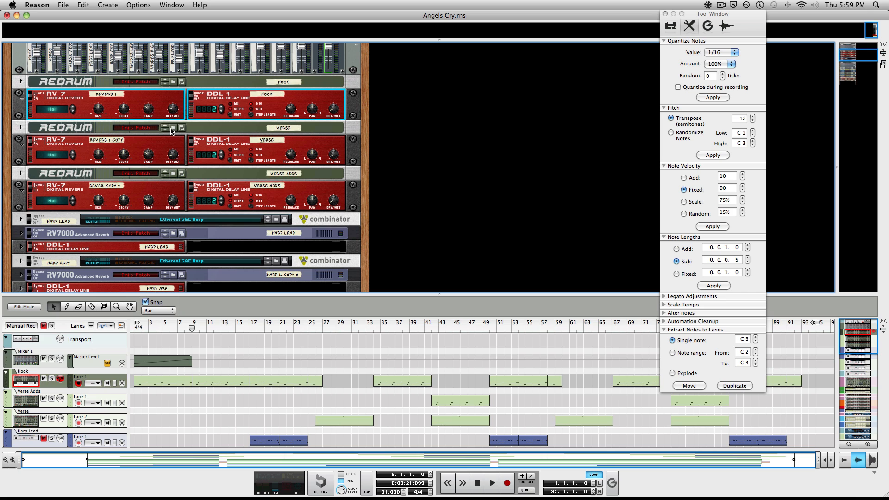
{"action": "left_click", "coordinate": [20, 96]}
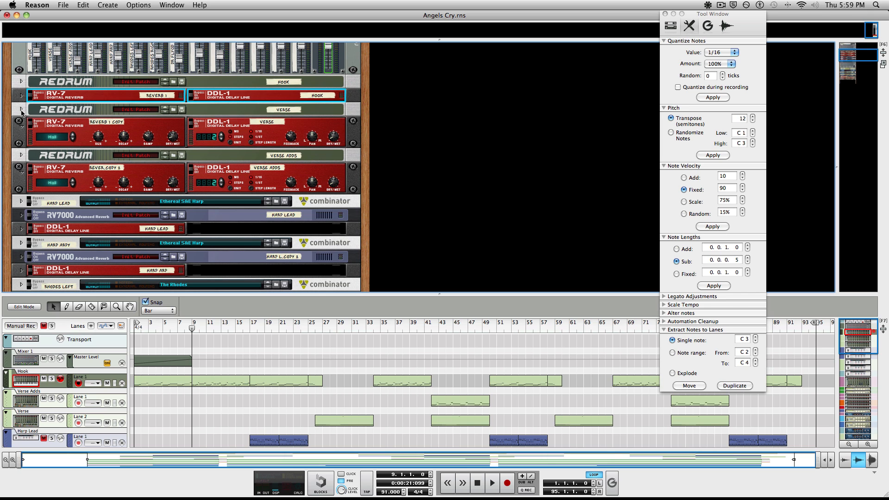
{"action": "left_click", "coordinate": [21, 129]}
{"action": "left_click", "coordinate": [20, 129]}
{"action": "left_click", "coordinate": [20, 153]}
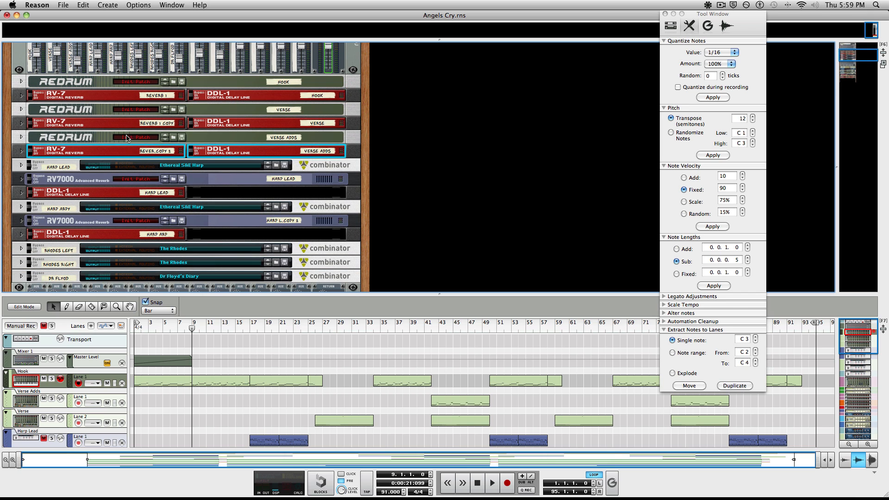
{"action": "left_click", "coordinate": [21, 82]}
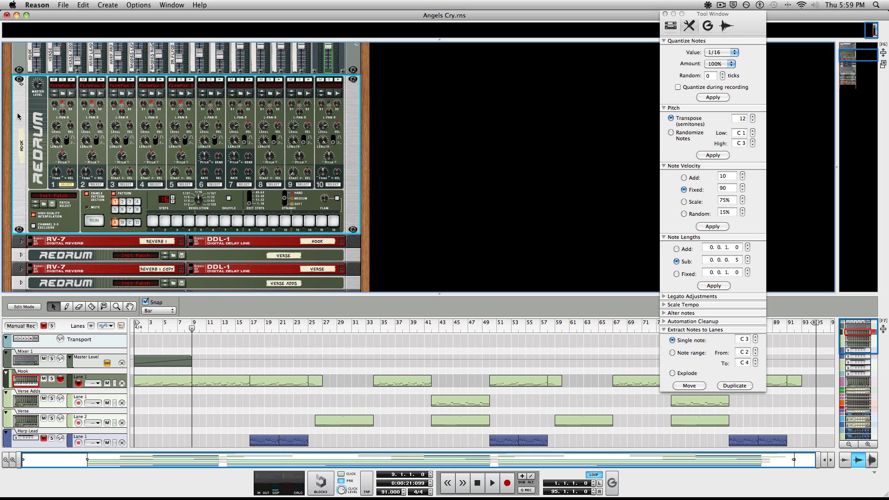
Step: Fold the Hook Redrum and open, then cancel, the instrument patch browser
{"action": "left_click", "coordinate": [21, 84]}
{"action": "scroll", "coordinate": [126, 160], "scroll_direction": "down", "scroll_amount": 10}
{"action": "right_click", "coordinate": [187, 249]}
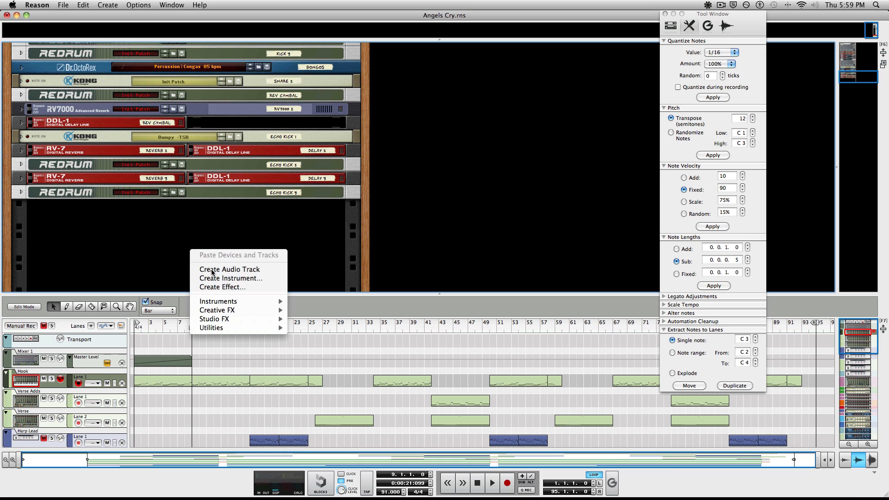
{"action": "left_click", "coordinate": [241, 278]}
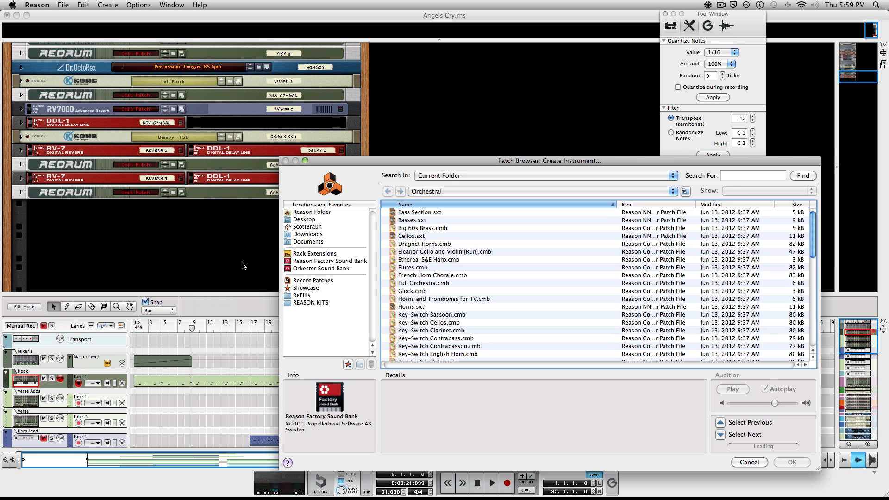
{"action": "left_click", "coordinate": [745, 462]}
Step: Create a new Redrum Drum Computer, Redrum 1, from the rack's Instruments menu
{"action": "right_click", "coordinate": [206, 258]}
{"action": "mouse_move", "coordinate": [245, 308]}
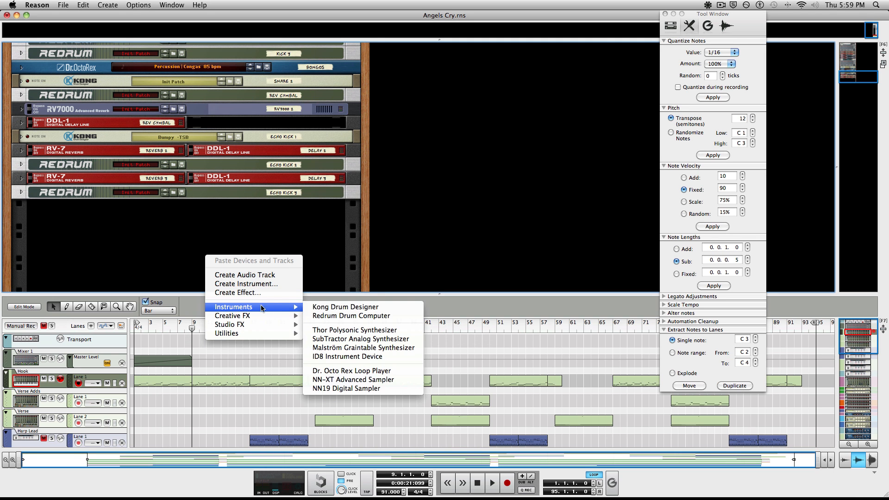
{"action": "left_click", "coordinate": [340, 317]}
{"action": "right_click", "coordinate": [35, 232]}
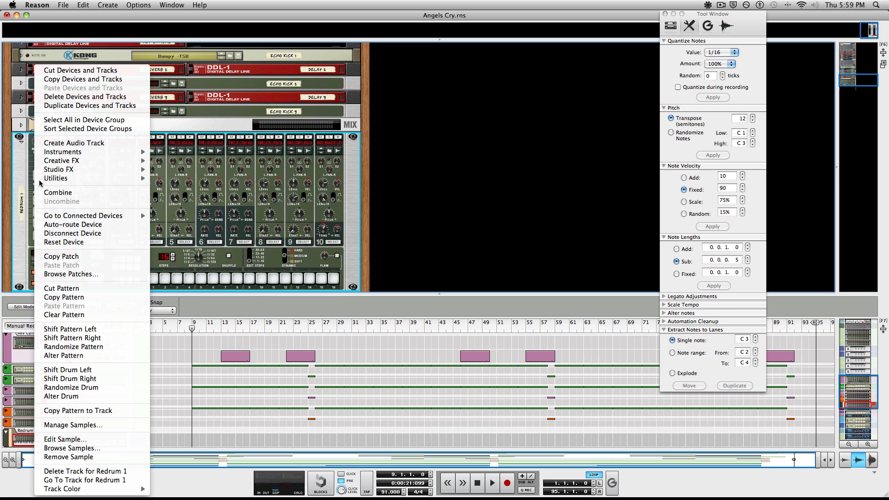
{"action": "left_click", "coordinate": [74, 256]}
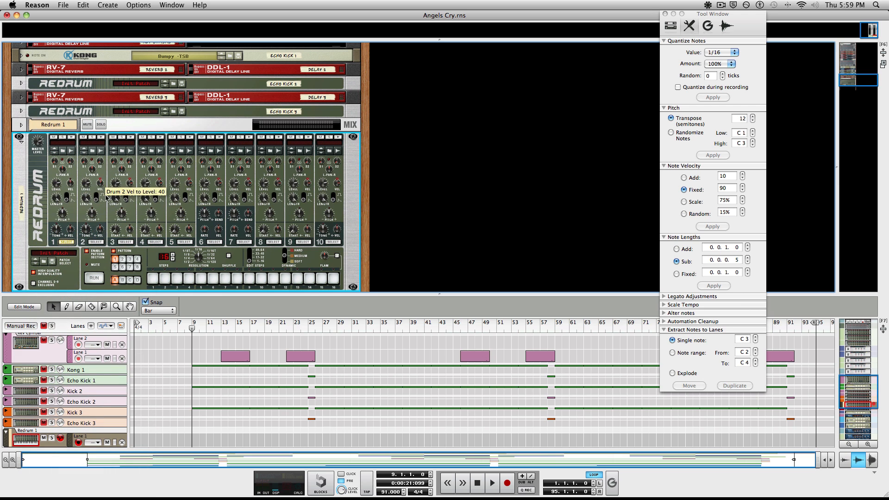
Step: Search Redrum 1's drum 1 sample browser for 'Firefox', then cancel it
{"action": "left_click", "coordinate": [63, 150]}
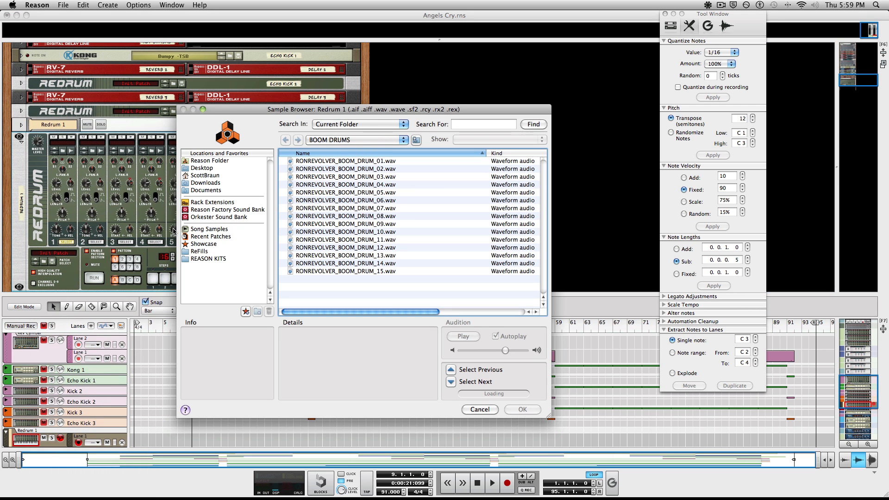
{"action": "left_click", "coordinate": [463, 126]}
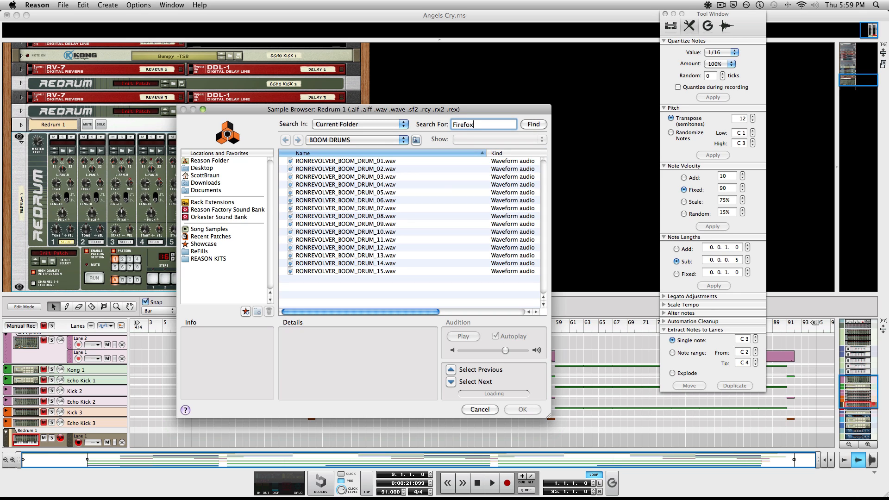
{"action": "left_click", "coordinate": [539, 126]}
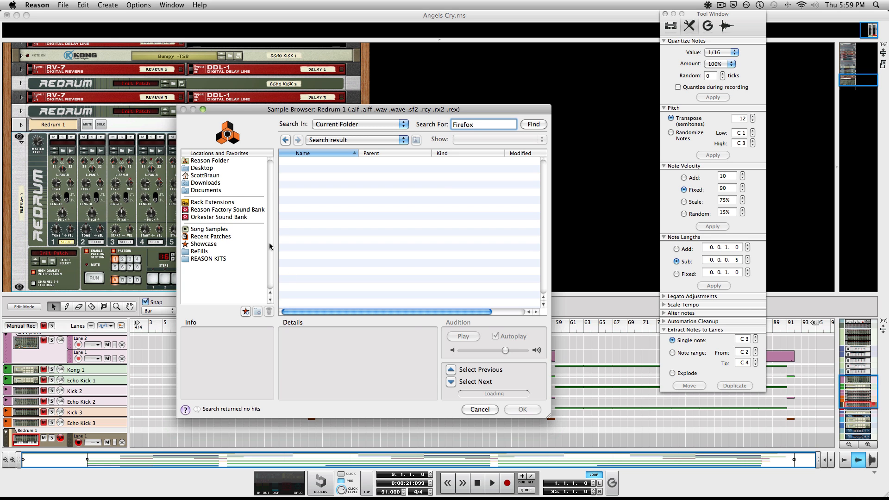
{"action": "left_click", "coordinate": [479, 410]}
Step: Unfold the Hook Redrum and check which sample its drum 1 uses
{"action": "scroll", "coordinate": [113, 169], "scroll_direction": "up", "scroll_amount": 15}
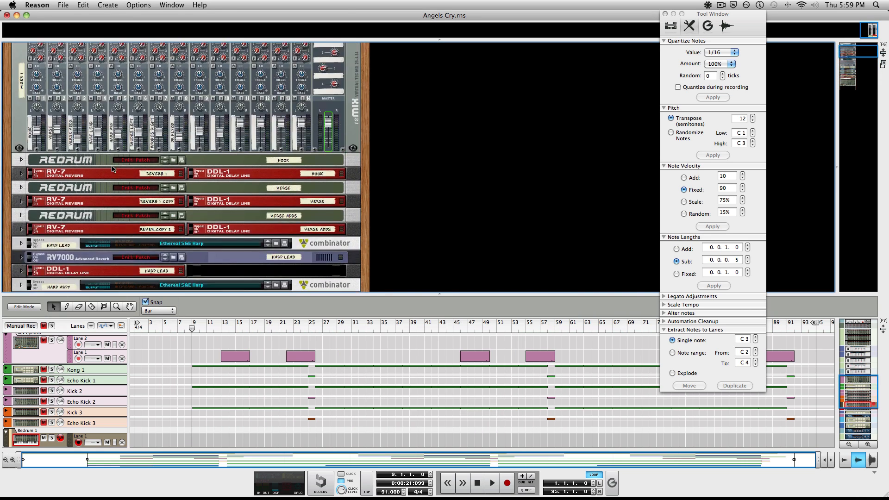
{"action": "scroll", "coordinate": [113, 169], "scroll_direction": "down", "scroll_amount": 10}
{"action": "left_click", "coordinate": [21, 161]}
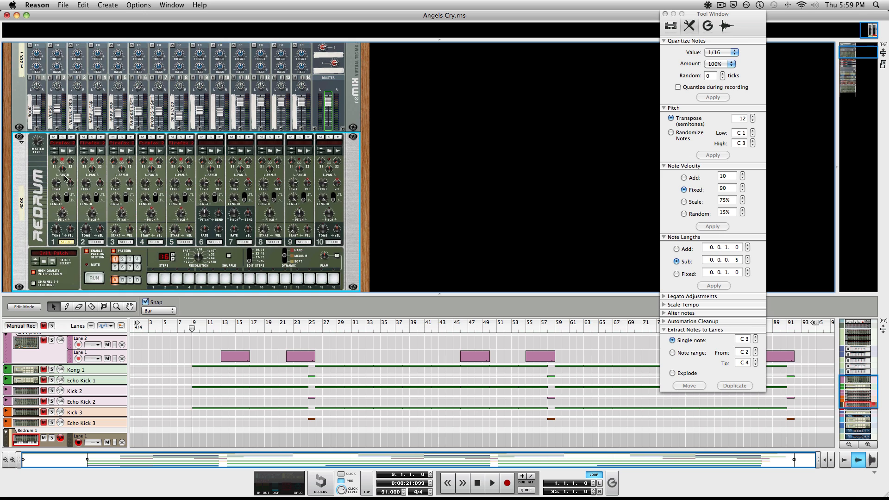
{"action": "left_click", "coordinate": [62, 151]}
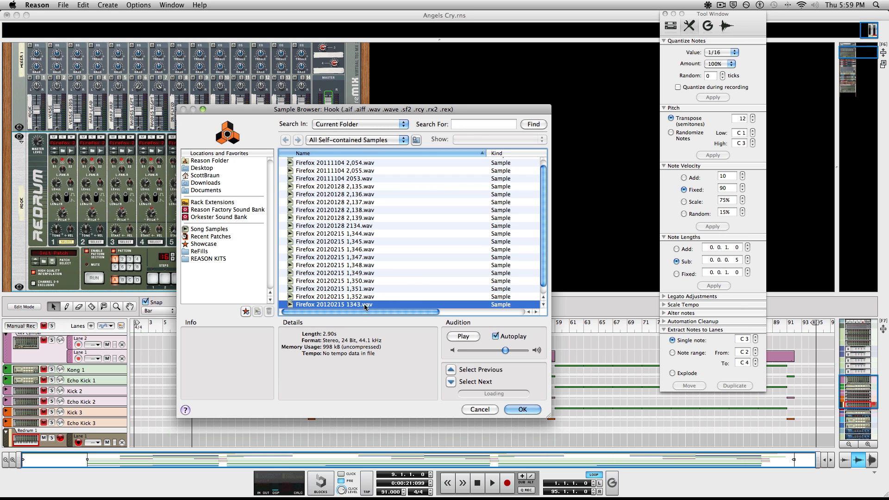
{"action": "left_click", "coordinate": [479, 410]}
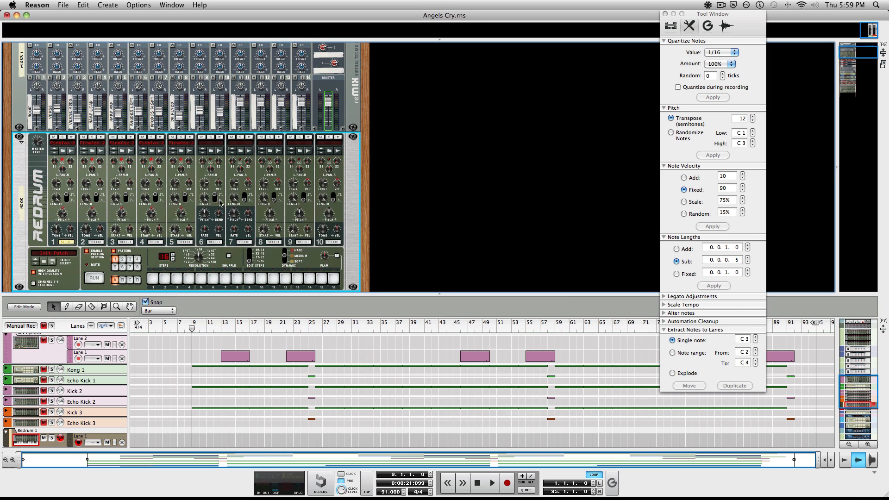
{"action": "scroll", "coordinate": [173, 168], "scroll_direction": "down", "scroll_amount": 10}
{"action": "scroll", "coordinate": [172, 167], "scroll_direction": "down", "scroll_amount": 15}
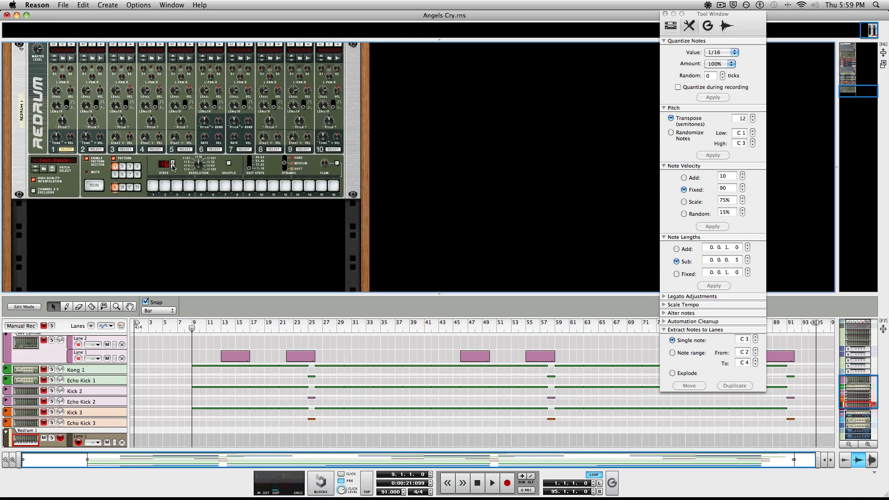
{"action": "scroll", "coordinate": [172, 167], "scroll_direction": "up", "scroll_amount": 2}
Step: Search Redrum 1's drum 1 samples for 'Firefox 2012', then stop the search
{"action": "left_click", "coordinate": [63, 107]}
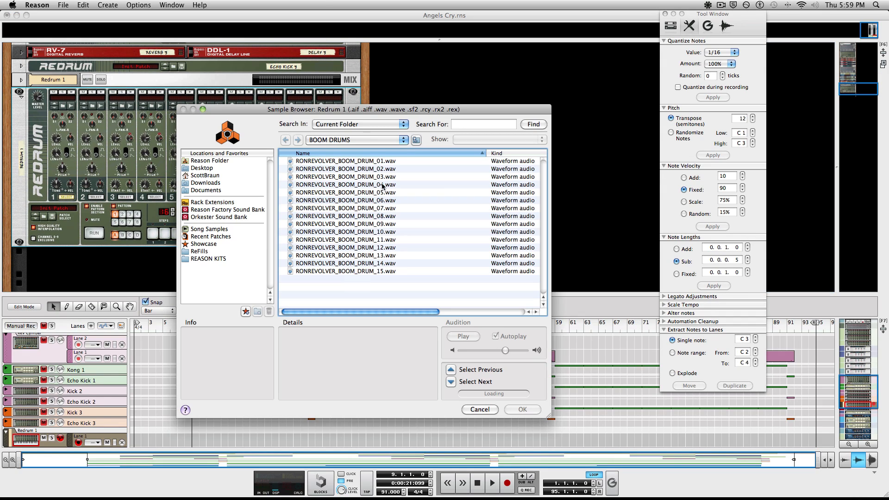
{"action": "left_click", "coordinate": [469, 126]}
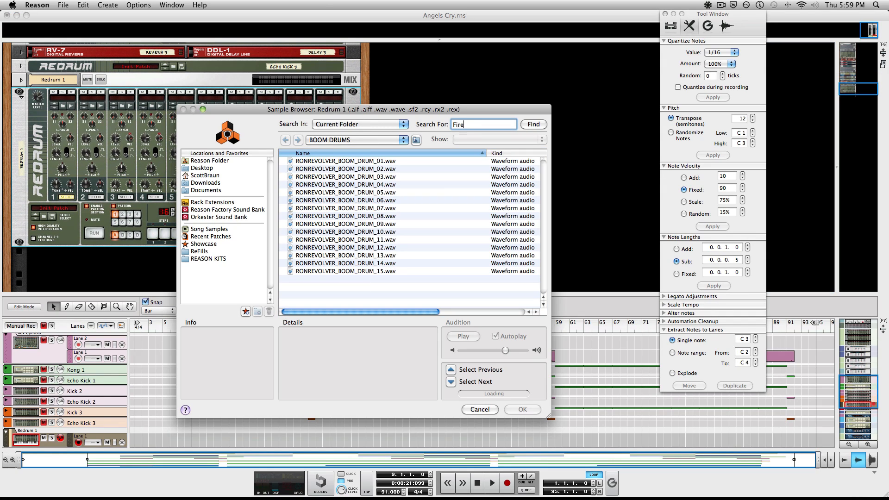
{"action": "left_click", "coordinate": [216, 169]}
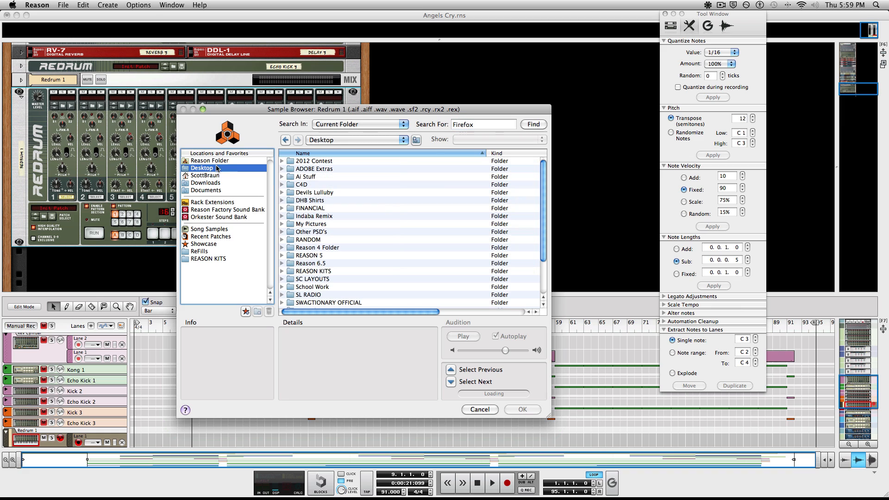
{"action": "left_click", "coordinate": [484, 125]}
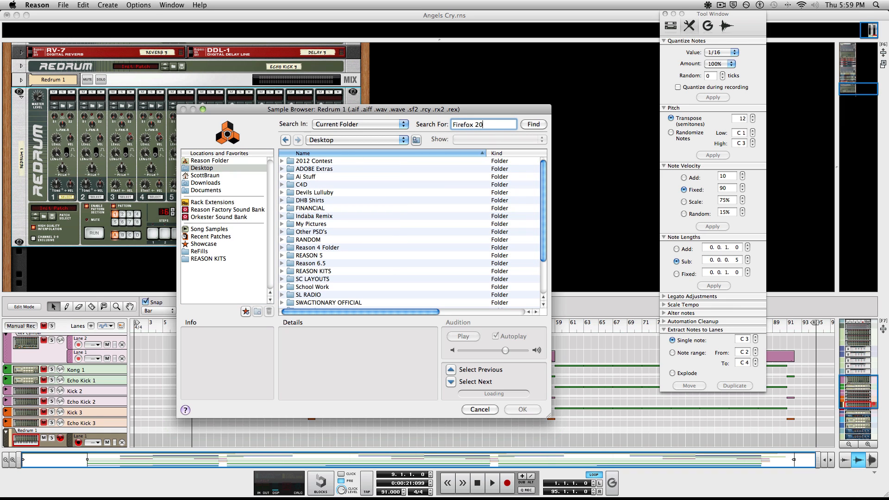
{"action": "left_click", "coordinate": [524, 126]}
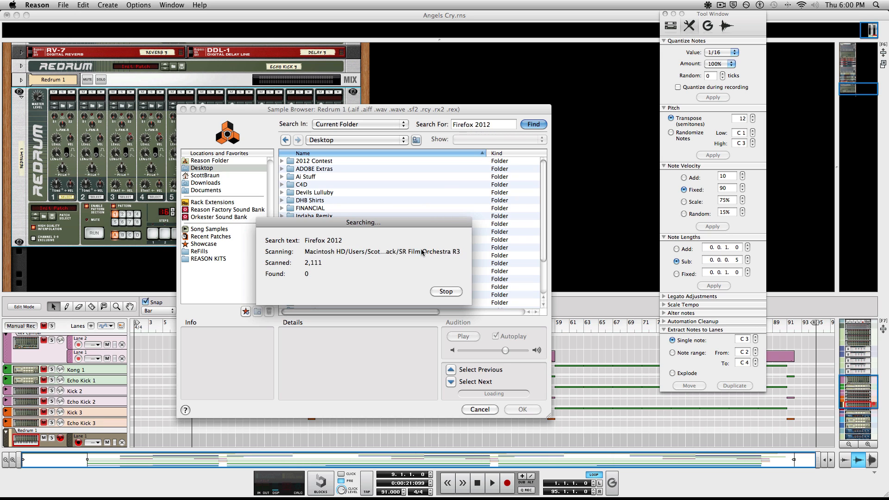
{"action": "left_click", "coordinate": [446, 292]}
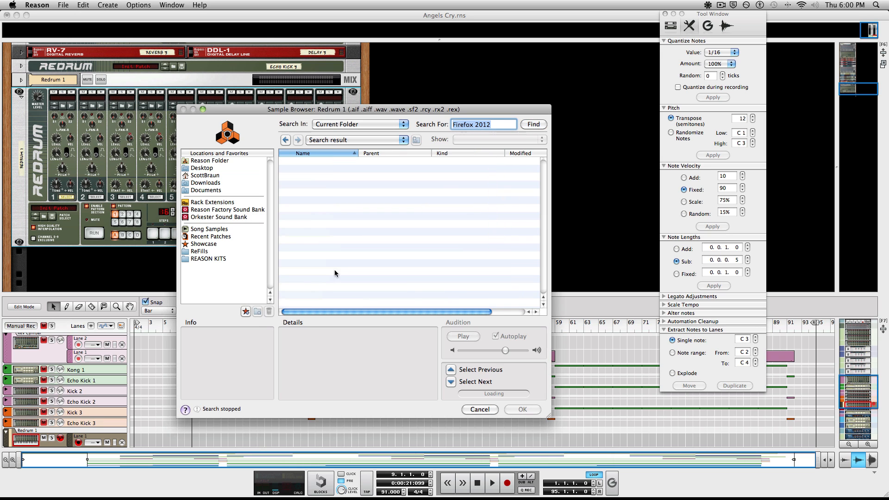
Step: Browse Desktop > REASON 5 > CHOPS, cancel the browser, and fold Redrum 1
{"action": "left_click", "coordinate": [228, 211]}
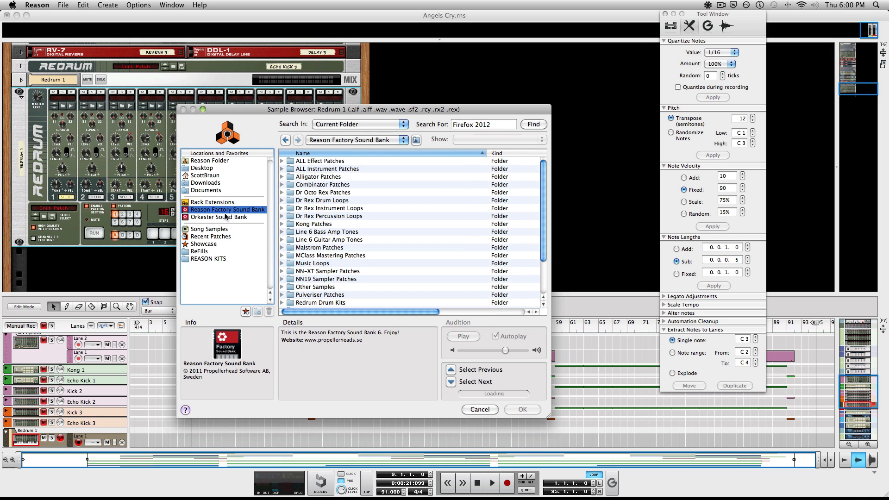
{"action": "left_click", "coordinate": [213, 168]}
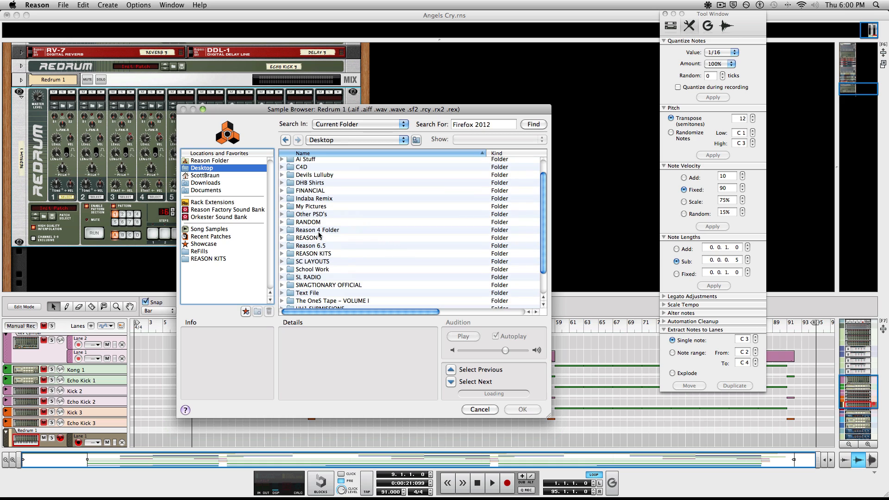
{"action": "double_click", "coordinate": [315, 238]}
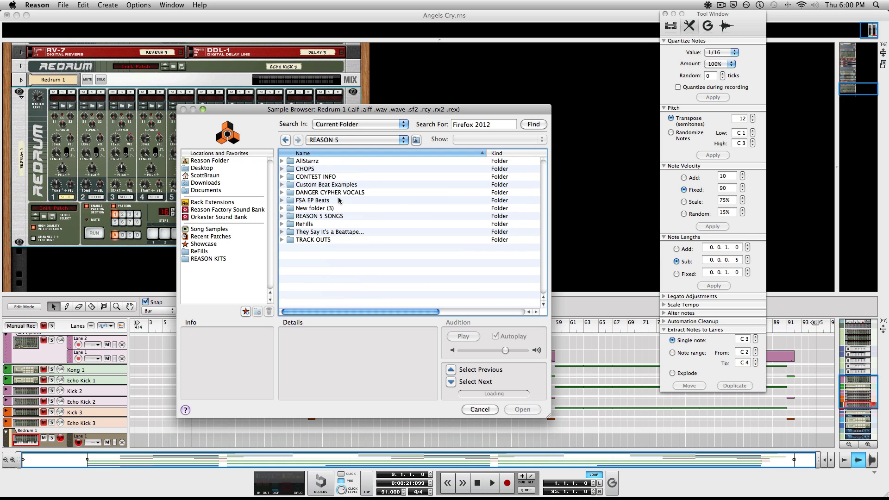
{"action": "left_click", "coordinate": [282, 169]}
{"action": "left_click", "coordinate": [282, 169]}
{"action": "left_click", "coordinate": [479, 409]}
{"action": "left_click", "coordinate": [19, 94]}
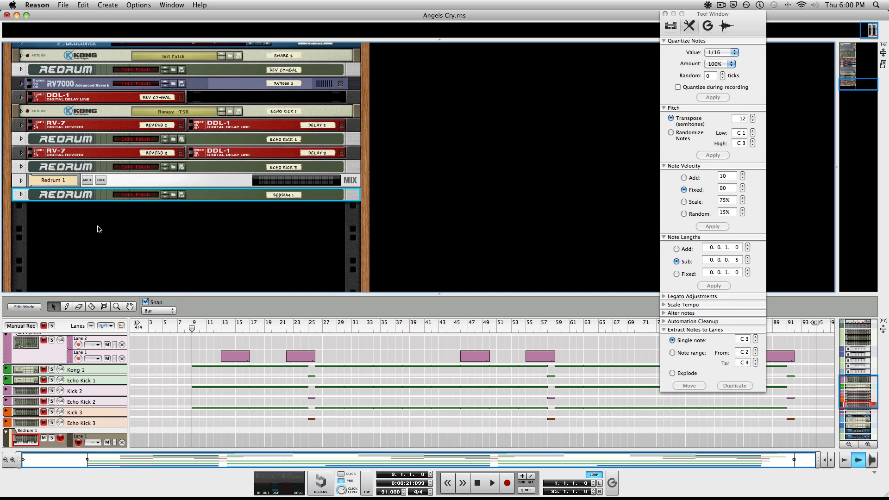
Step: Unfold Redrum 1 and load Main Theme - Game of Thrones.wav from CHOPS into drum 1
{"action": "left_click", "coordinate": [21, 195]}
{"action": "left_click", "coordinate": [61, 150]}
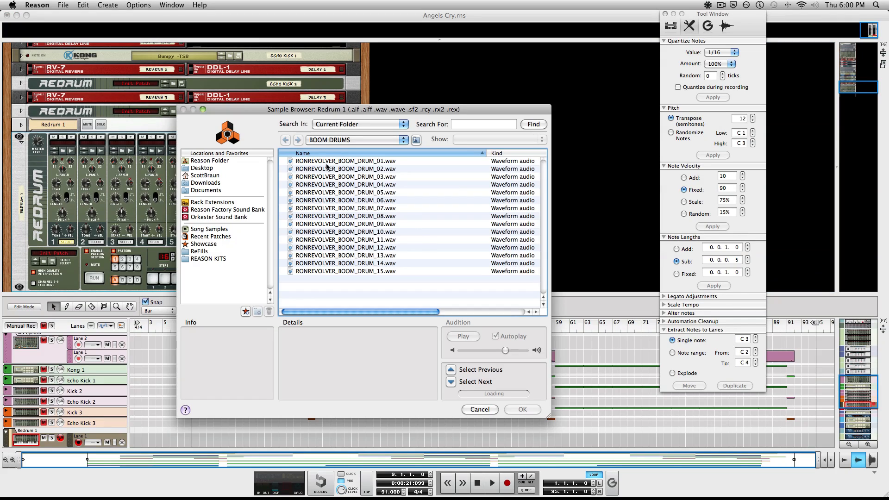
{"action": "left_click", "coordinate": [209, 168]}
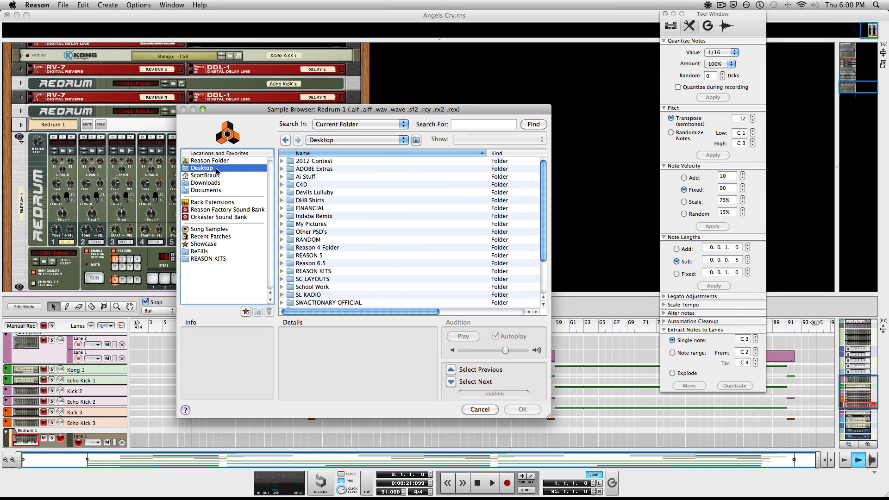
{"action": "double_click", "coordinate": [320, 256]}
{"action": "left_click", "coordinate": [282, 169]}
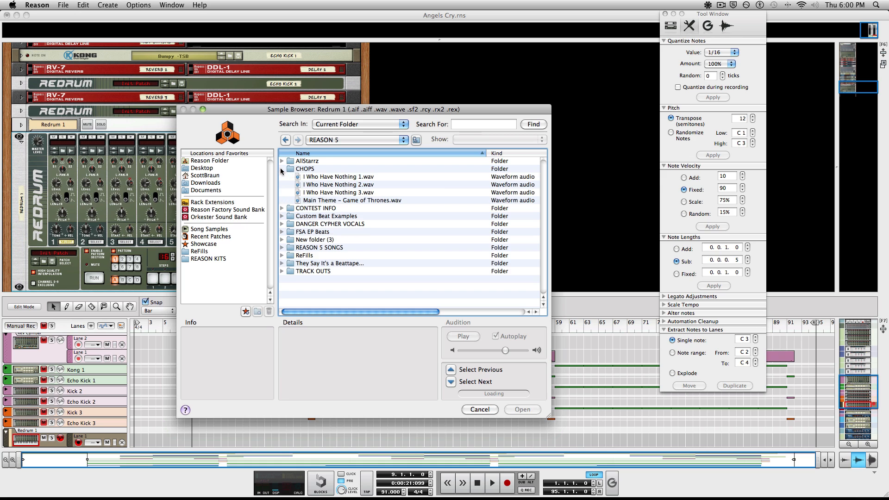
{"action": "left_click", "coordinate": [337, 178]}
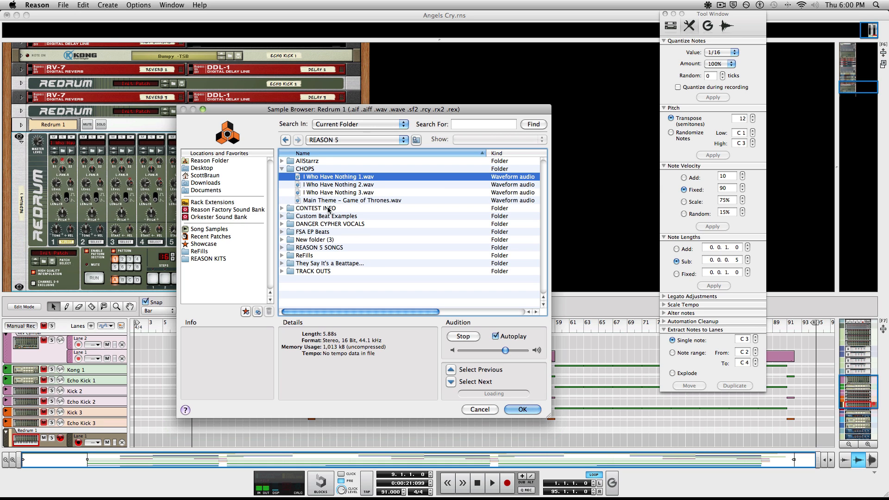
{"action": "left_click", "coordinate": [334, 202]}
{"action": "left_click", "coordinate": [460, 338]}
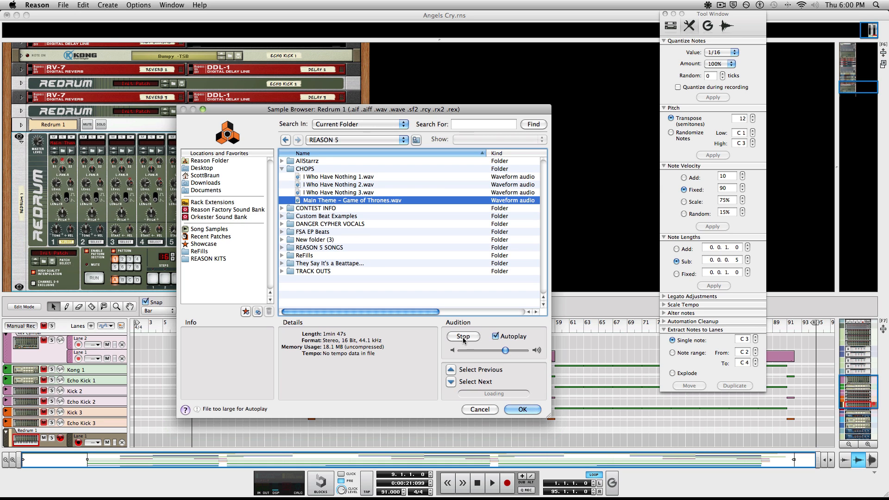
{"action": "left_click", "coordinate": [526, 411]}
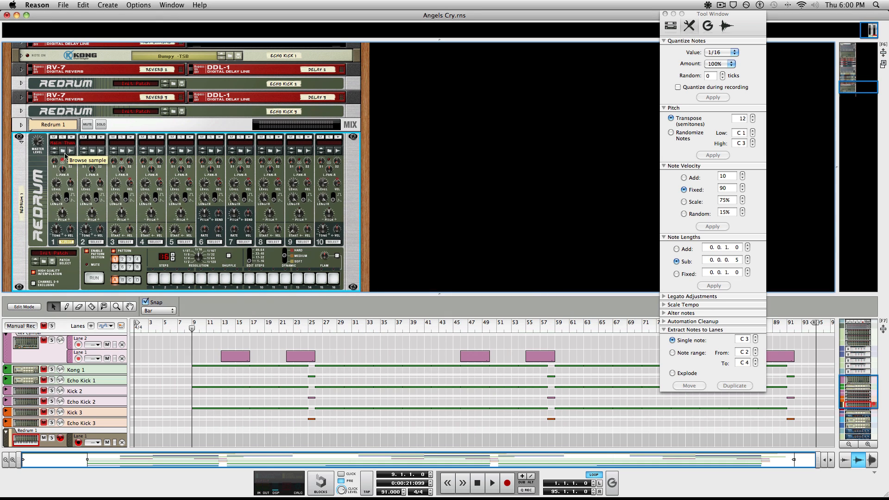
Step: Load the same Game of Thrones theme sample into drum 2
{"action": "left_click", "coordinate": [92, 151]}
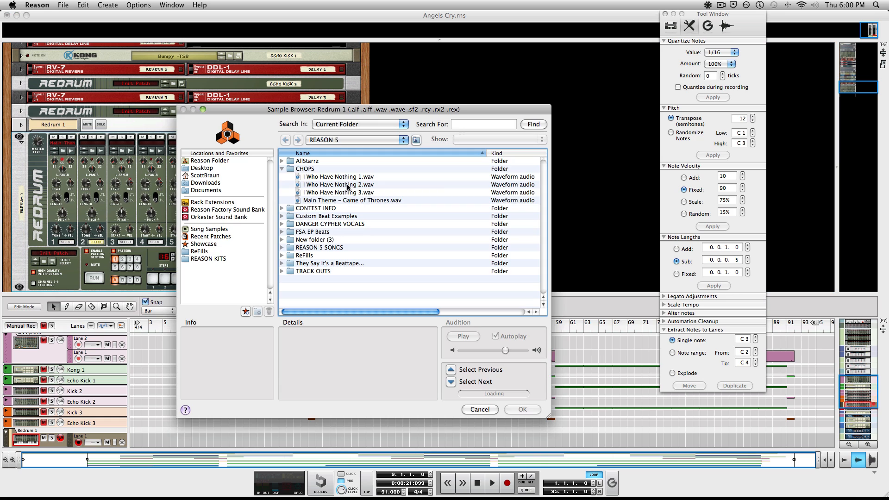
{"action": "left_click", "coordinate": [375, 201]}
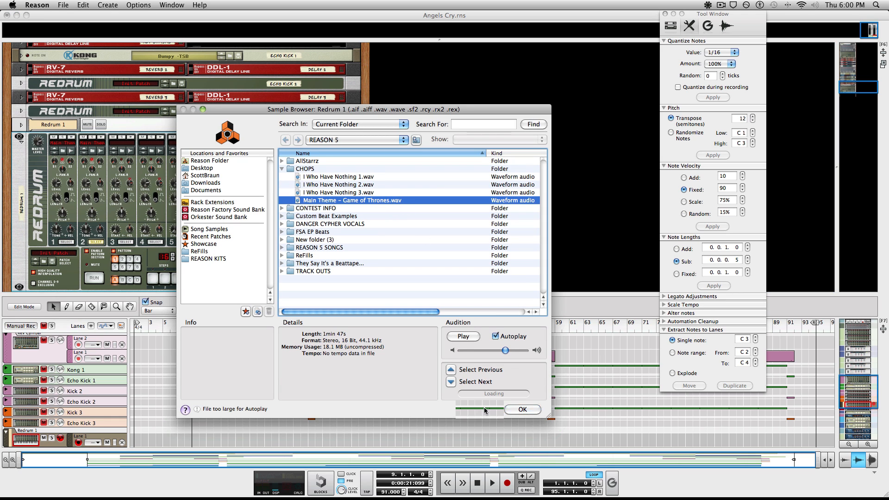
{"action": "left_click", "coordinate": [522, 410]}
{"action": "mouse_move", "coordinate": [414, 499]}
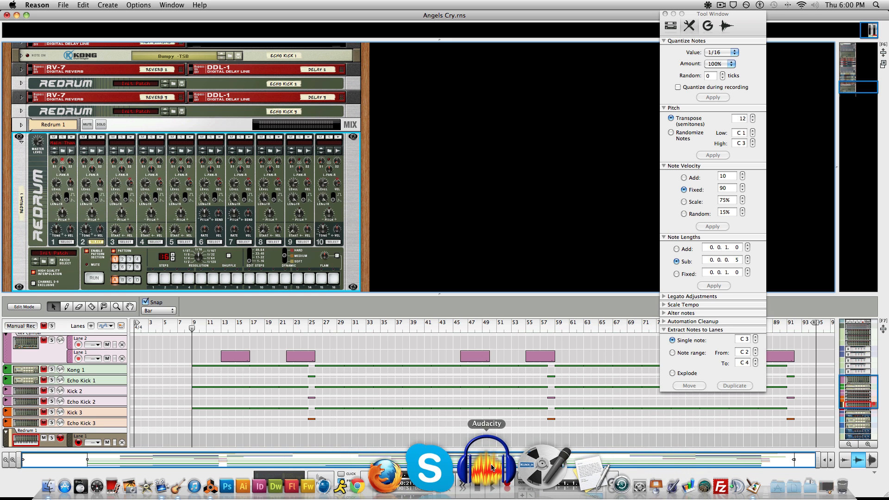
Step: Open channel 1's sample with Edit Sample and enlarge the editor window
{"action": "right_click", "coordinate": [64, 145]}
{"action": "left_click", "coordinate": [48, 153]}
{"action": "right_click", "coordinate": [63, 145]}
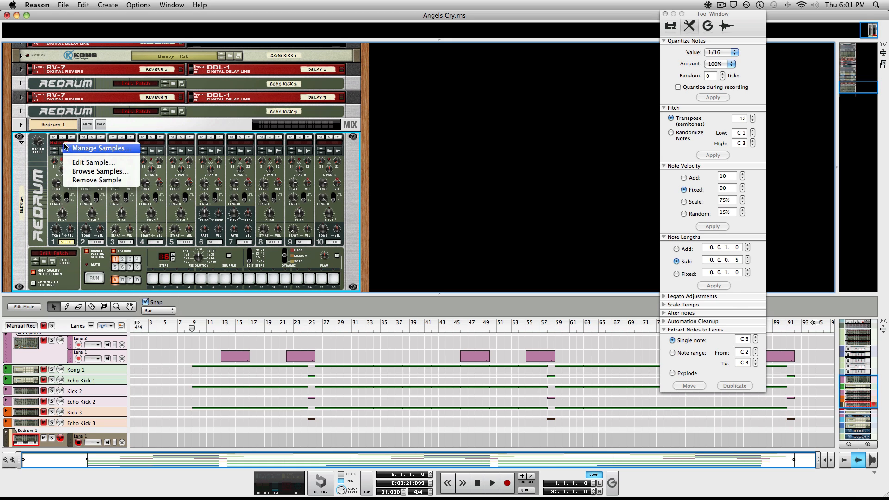
{"action": "left_click", "coordinate": [84, 165]}
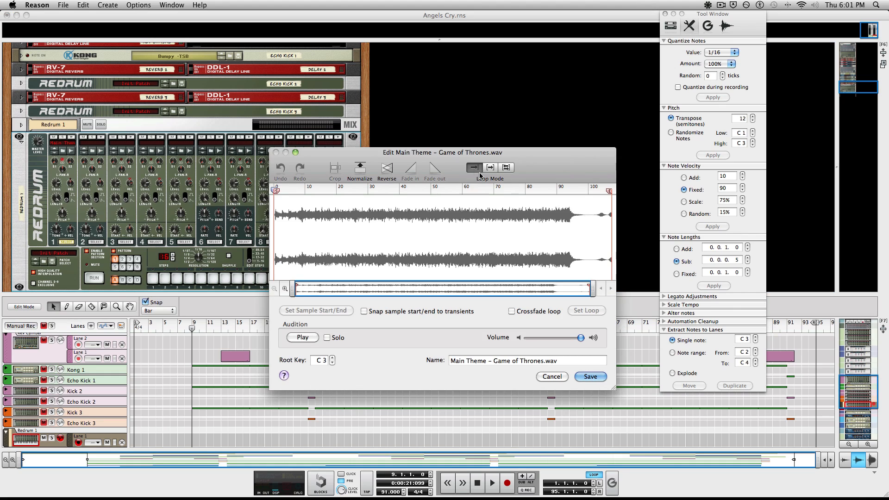
{"action": "left_click_drag", "start_coordinate": [515, 354], "coordinate": [699, 460]}
{"action": "left_click_drag", "start_coordinate": [467, 133], "coordinate": [366, 67]}
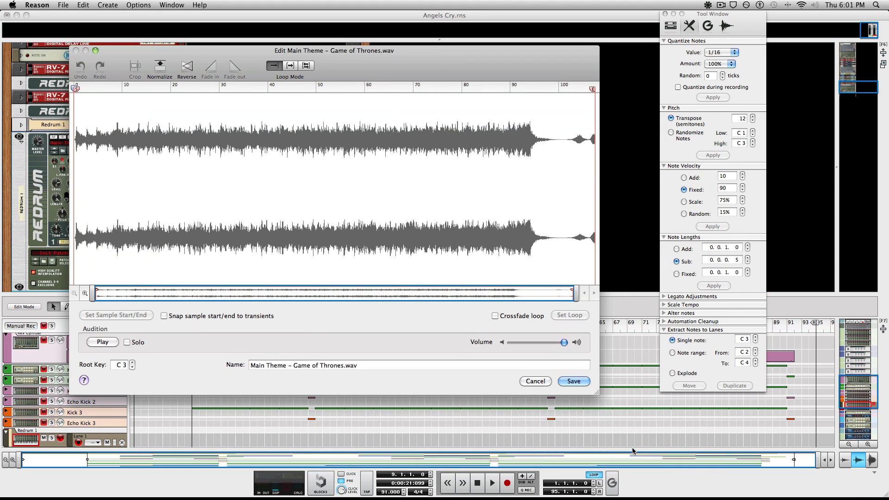
{"action": "left_click_drag", "start_coordinate": [618, 410], "coordinate": [707, 458]}
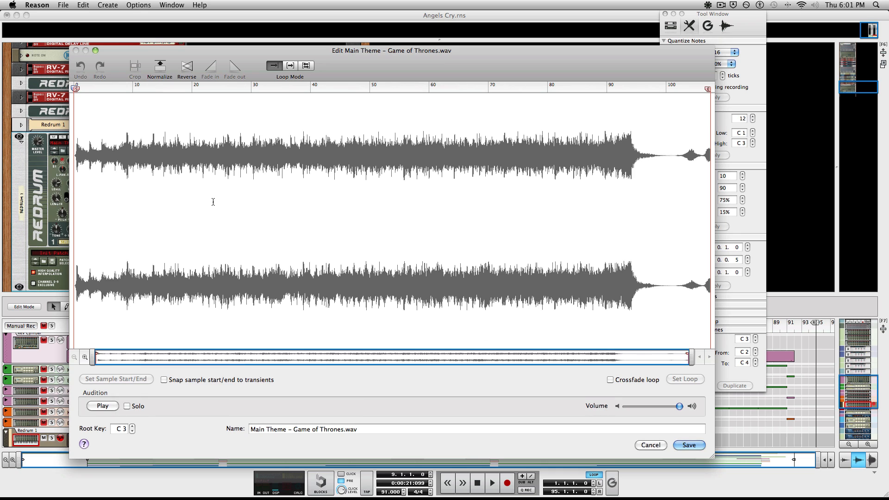
Step: Audition the sample, jumping ahead through the waveform to the quiet ending, then stop
{"action": "key", "text": "space"}
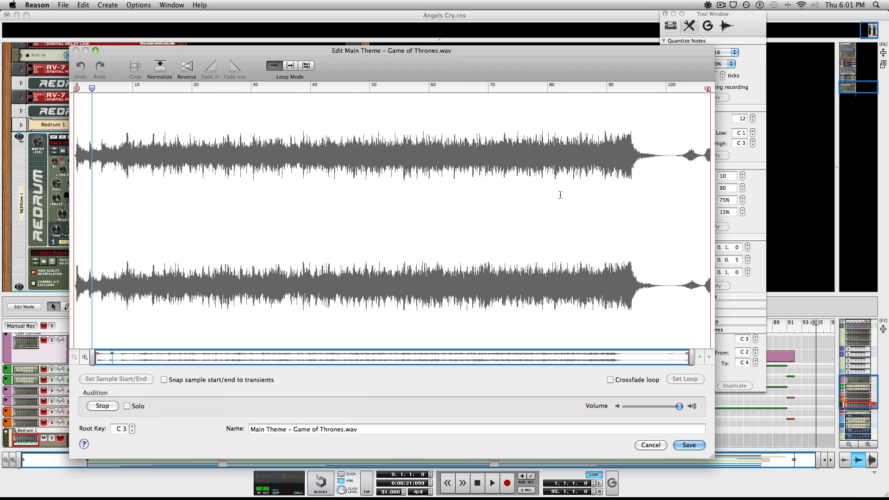
{"action": "left_click", "coordinate": [173, 89]}
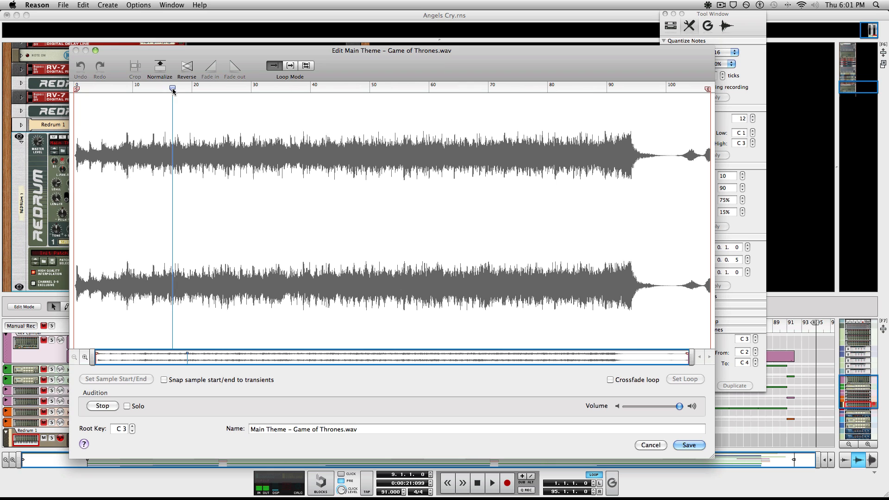
{"action": "left_click", "coordinate": [197, 88]}
{"action": "left_click", "coordinate": [275, 88]}
{"action": "left_click", "coordinate": [339, 90]}
{"action": "left_click", "coordinate": [409, 89]}
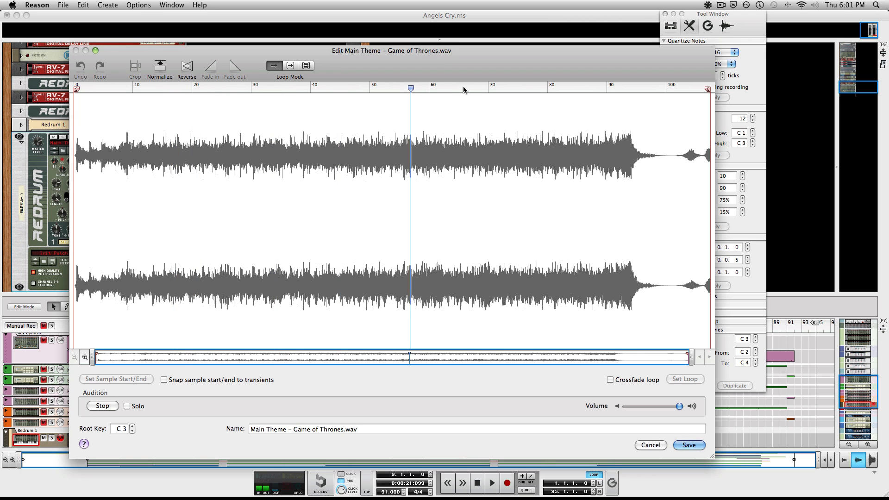
{"action": "left_click", "coordinate": [465, 89]}
{"action": "left_click", "coordinate": [530, 88]}
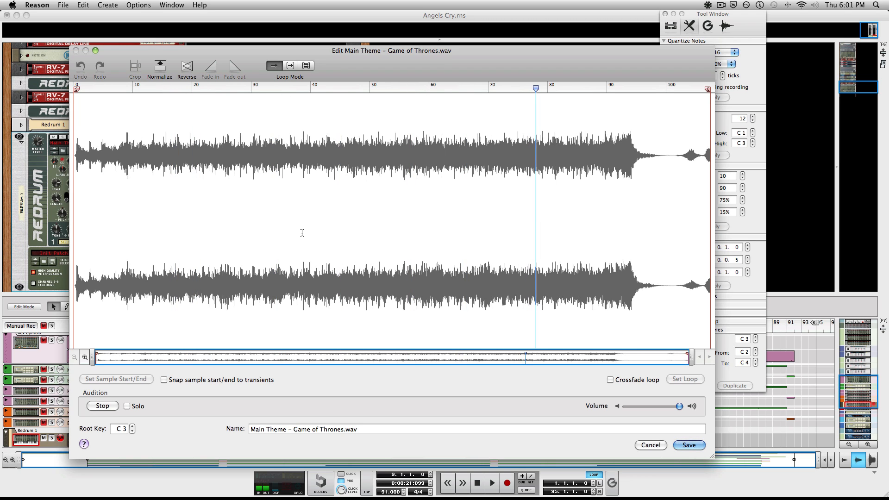
{"action": "key", "text": "space"}
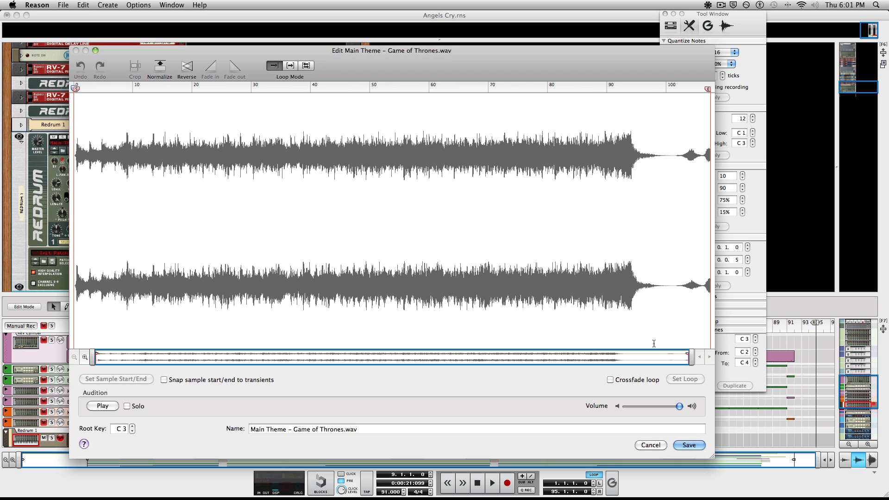
Step: Move the end marker before the quiet tail, reset the start, and audition the result
{"action": "mouse_move", "coordinate": [708, 93]}
{"action": "left_mouse_down"}
{"action": "mouse_move", "coordinate": [640, 91]}
{"action": "mouse_move", "coordinate": [659, 91]}
{"action": "left_mouse_up"}
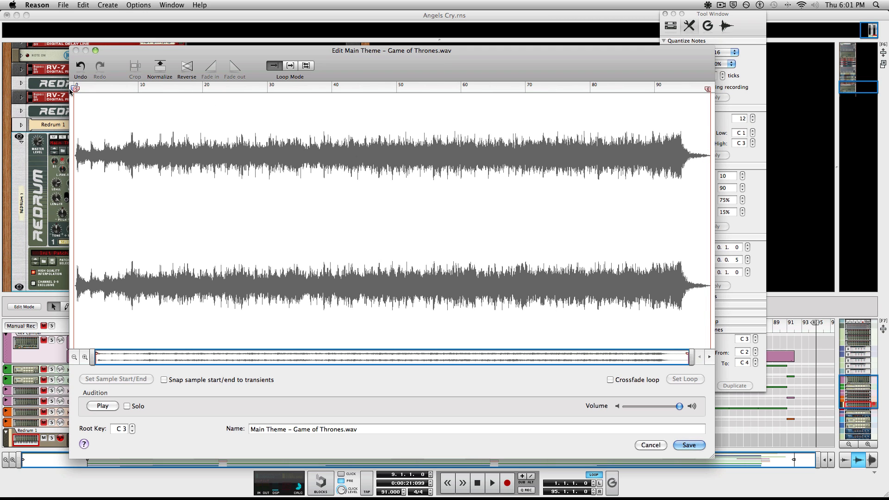
{"action": "mouse_move", "coordinate": [74, 89]}
{"action": "left_mouse_down"}
{"action": "mouse_move", "coordinate": [108, 90]}
{"action": "mouse_move", "coordinate": [45, 102]}
{"action": "left_mouse_up"}
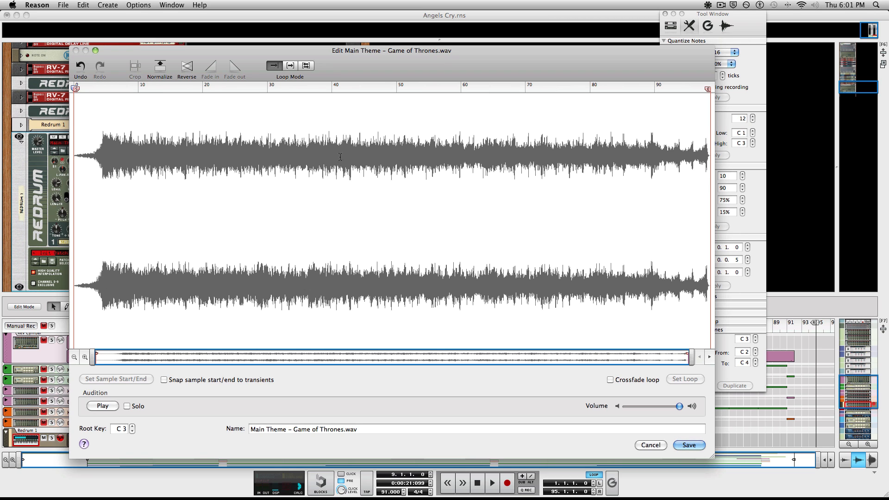
{"action": "left_click", "coordinate": [168, 88]}
{"action": "key", "text": "space"}
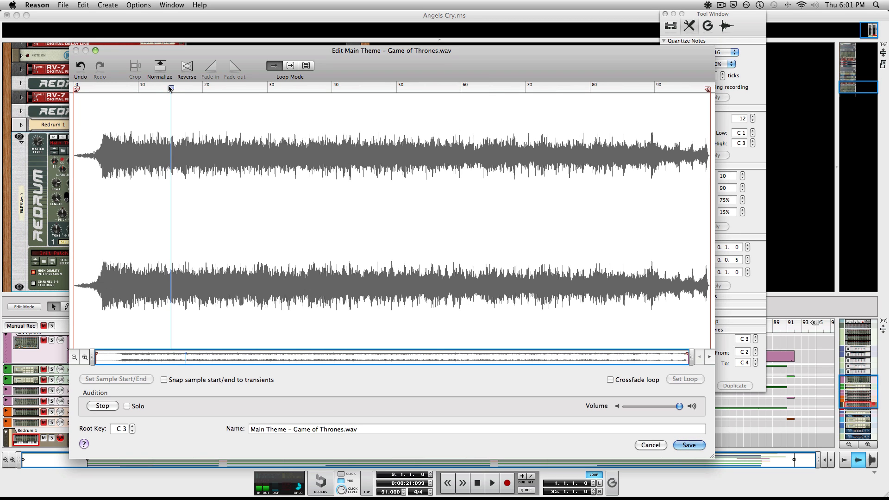
{"action": "left_click", "coordinate": [269, 88]}
{"action": "left_click", "coordinate": [366, 88]}
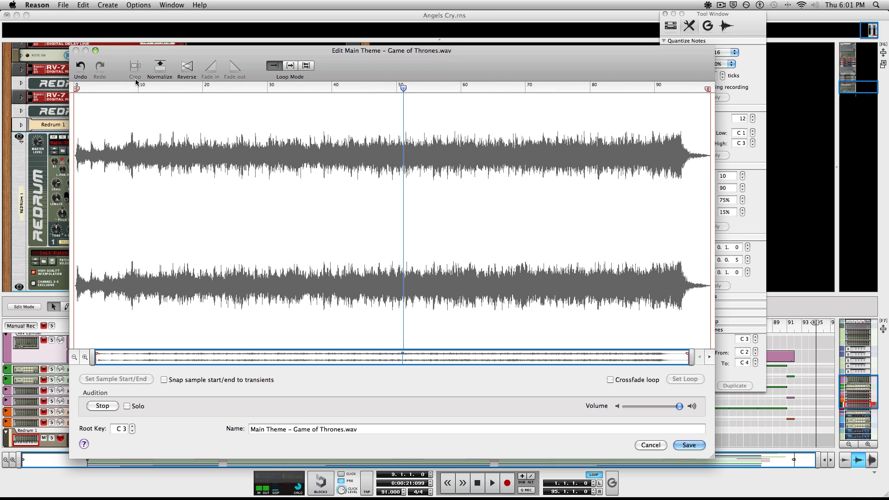
{"action": "key", "text": "space"}
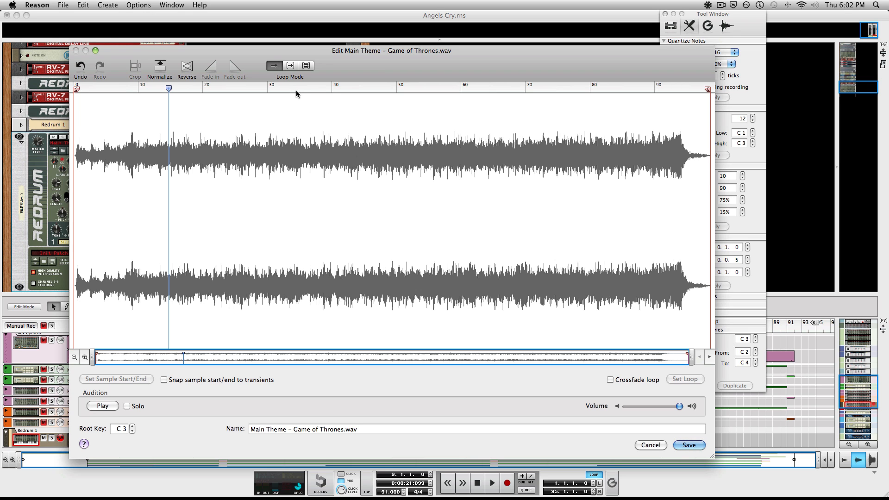
Step: Set start and end markers around the section to keep and crop the sample
{"action": "left_click_drag", "start_coordinate": [267, 48], "coordinate": [308, 56]}
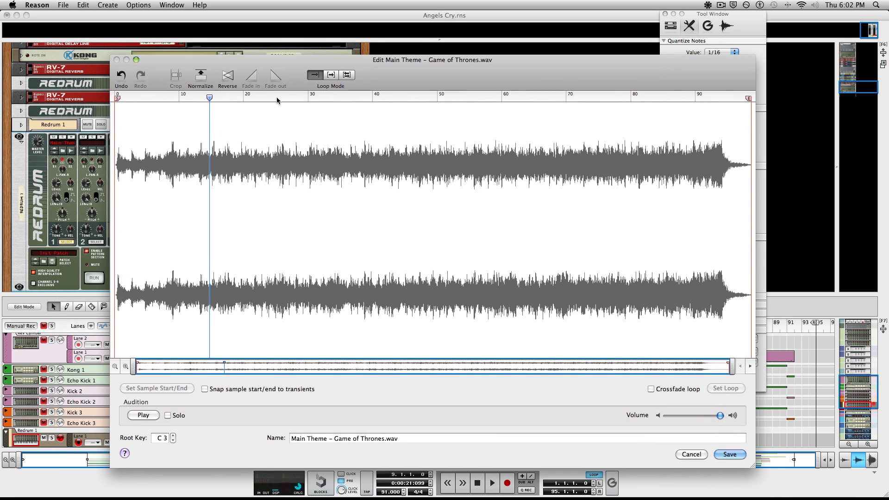
{"action": "left_click_drag", "start_coordinate": [209, 97], "coordinate": [114, 97]}
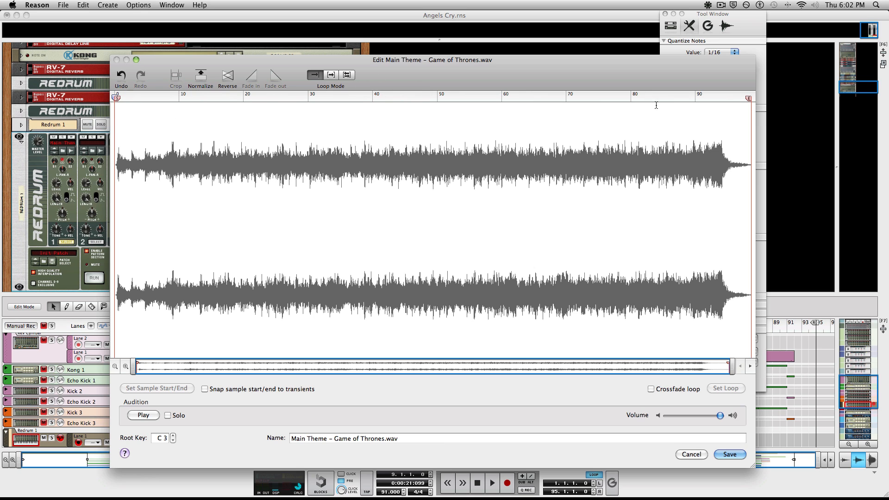
{"action": "left_click_drag", "start_coordinate": [749, 99], "coordinate": [300, 115]}
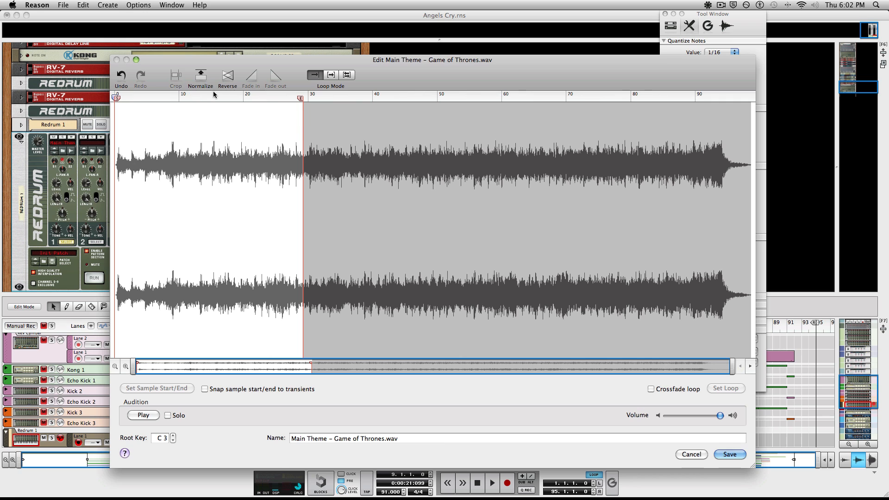
{"action": "left_click_drag", "start_coordinate": [116, 98], "coordinate": [267, 102]}
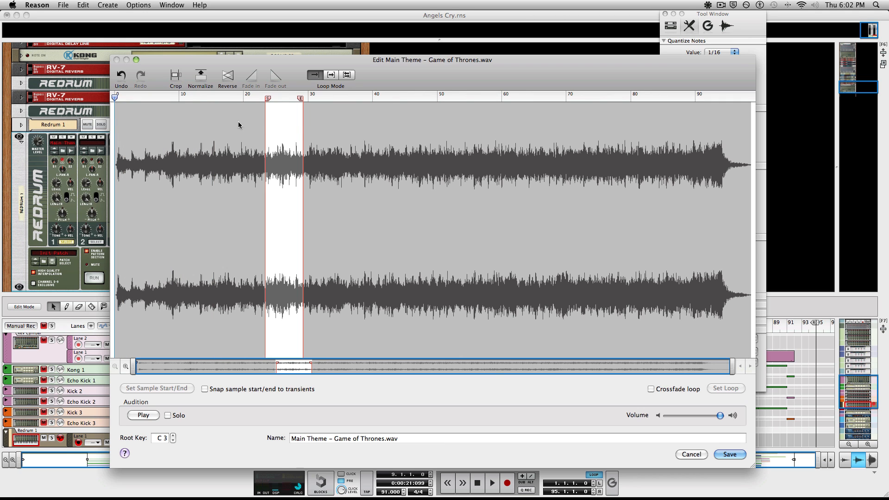
{"action": "left_click", "coordinate": [175, 79]}
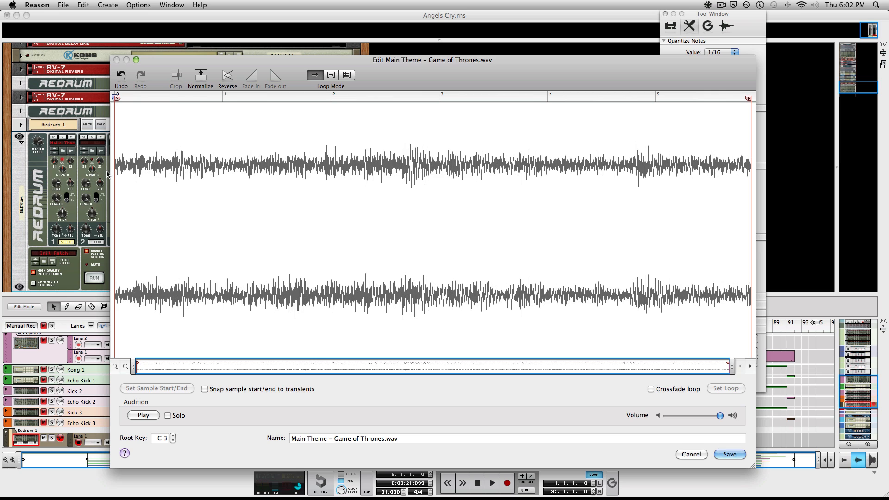
Step: Fade in the sample's opening and fade out its end
{"action": "left_click_drag", "start_coordinate": [119, 170], "coordinate": [116, 170]}
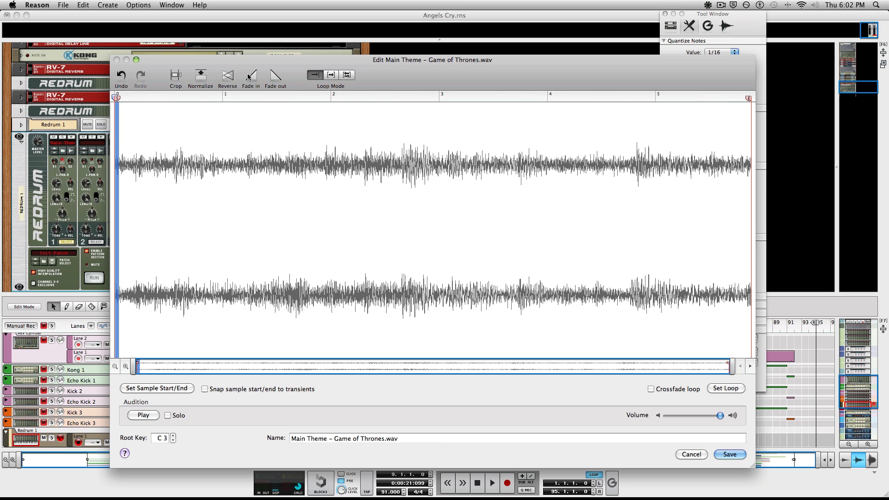
{"action": "left_click", "coordinate": [249, 77]}
{"action": "left_click", "coordinate": [132, 178]}
{"action": "left_click_drag", "start_coordinate": [740, 208], "coordinate": [753, 201]}
{"action": "left_click", "coordinate": [277, 77]}
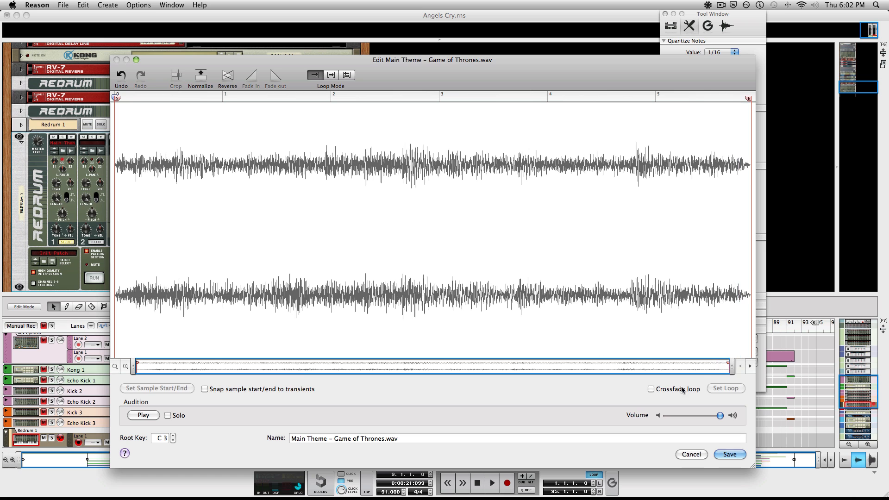
Step: Zoom in on the sample's final moments to inspect the fade, then zoom back out
{"action": "left_click_drag", "start_coordinate": [732, 366], "coordinate": [366, 359]}
{"action": "left_click_drag", "start_coordinate": [262, 368], "coordinate": [700, 381]}
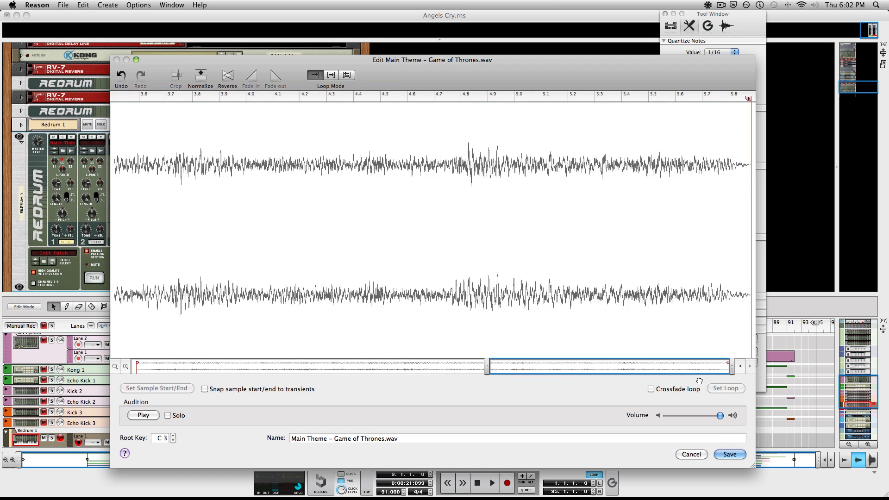
{"action": "left_click_drag", "start_coordinate": [491, 369], "coordinate": [717, 367]}
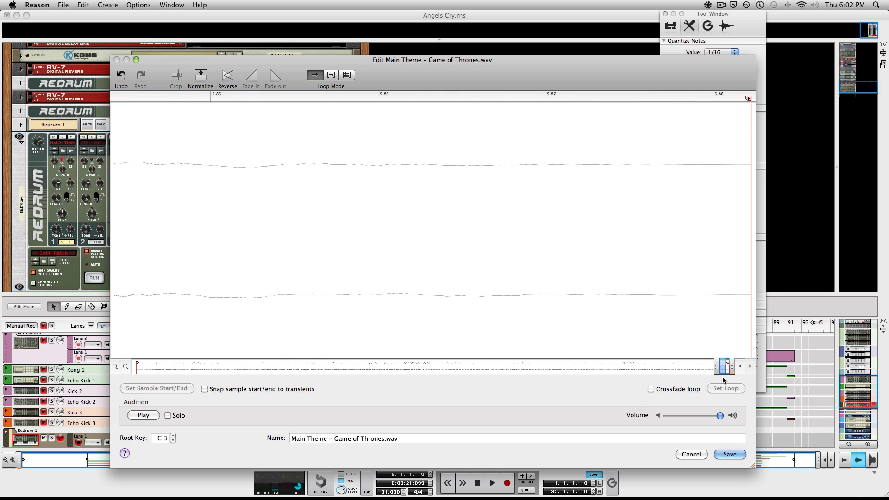
{"action": "left_click_drag", "start_coordinate": [685, 294], "coordinate": [751, 292]}
{"action": "left_click", "coordinate": [276, 76]}
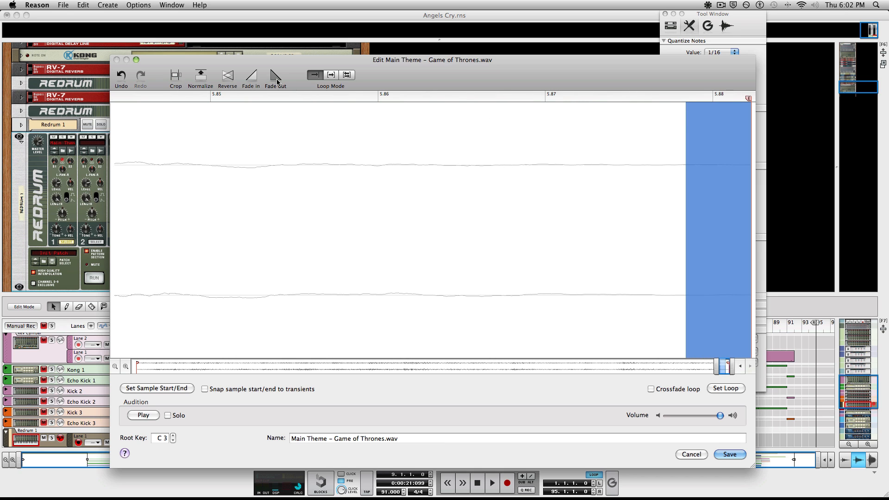
{"action": "left_click", "coordinate": [369, 163]}
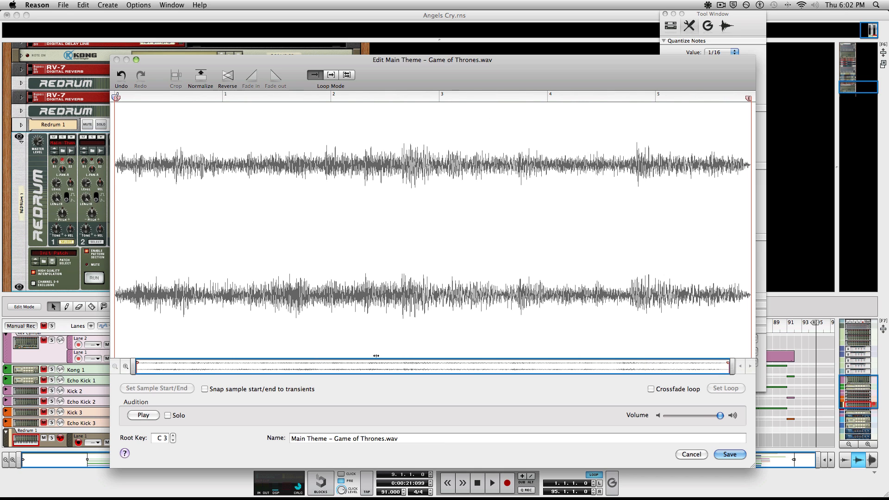
{"action": "left_click_drag", "start_coordinate": [716, 367], "coordinate": [72, 355]}
Step: Preview the cropped sample's opening, then close the Edit Sample window
{"action": "left_click_drag", "start_coordinate": [138, 106], "coordinate": [115, 107]}
{"action": "key", "text": "space"}
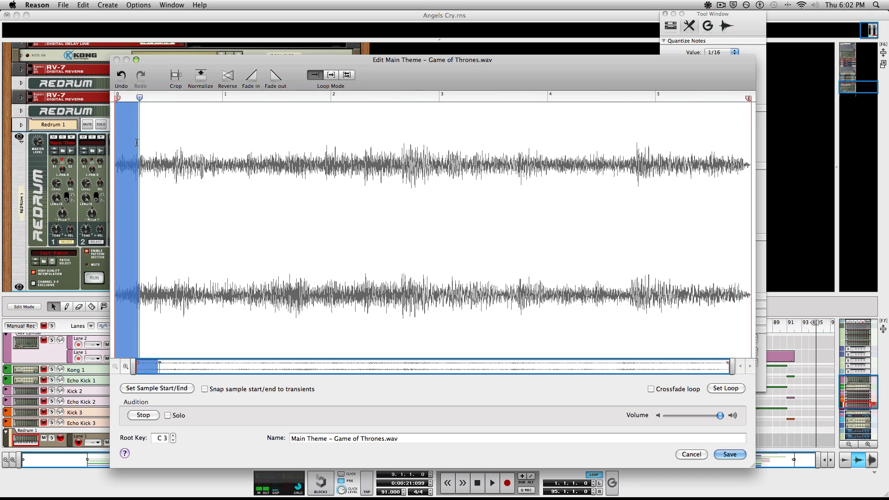
{"action": "left_click", "coordinate": [138, 106]}
{"action": "key", "text": "space"}
{"action": "left_click", "coordinate": [724, 96]}
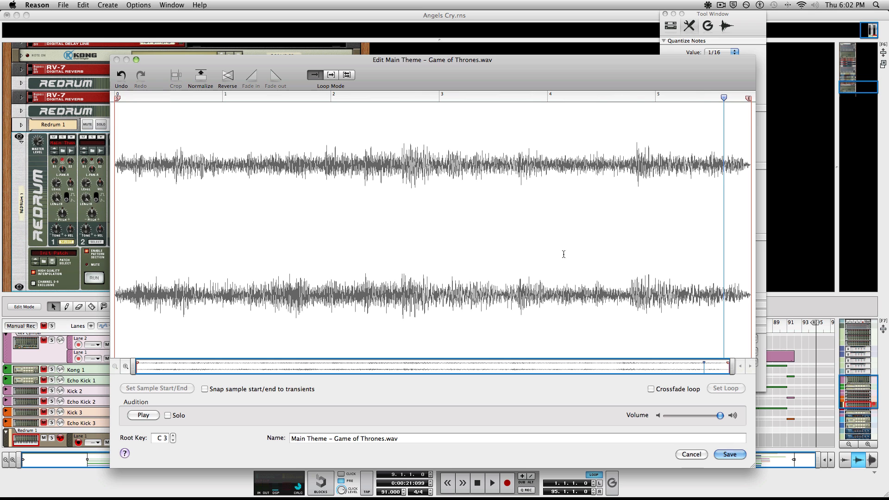
{"action": "left_click", "coordinate": [692, 454]}
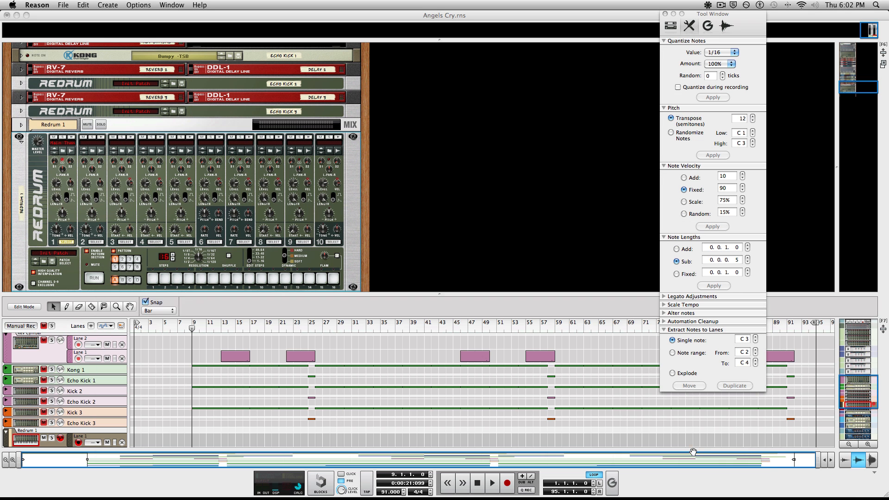
Step: Start deleting Redrum 1 with its tracks, then cancel and dismiss the device menu
{"action": "right_click", "coordinate": [27, 170]}
{"action": "left_click", "coordinate": [55, 96]}
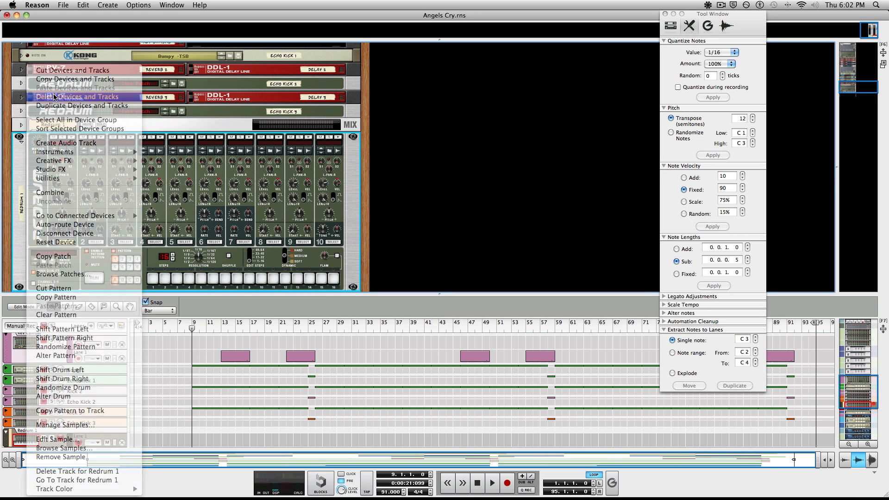
{"action": "key", "text": "Escape"}
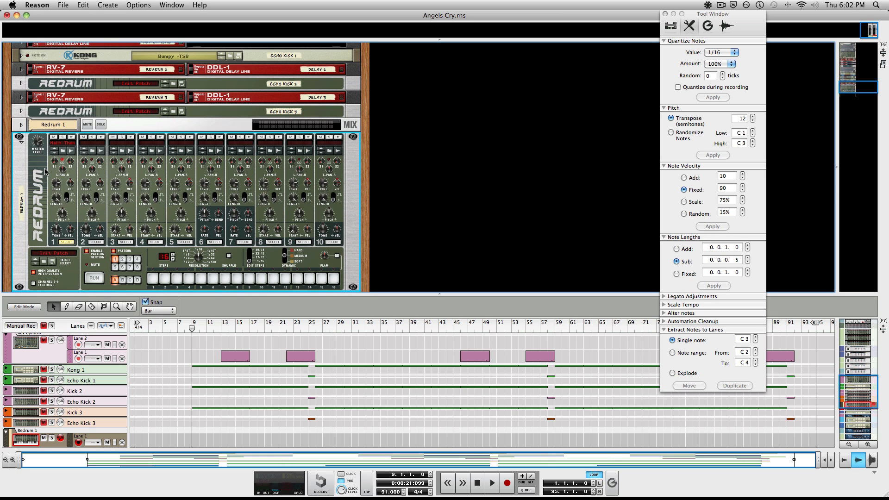
{"action": "right_click", "coordinate": [26, 171]}
{"action": "left_click", "coordinate": [21, 168]}
Step: Delete the extra Redrum 1 together with its sequencer tracks and confirm
{"action": "right_click", "coordinate": [25, 190]}
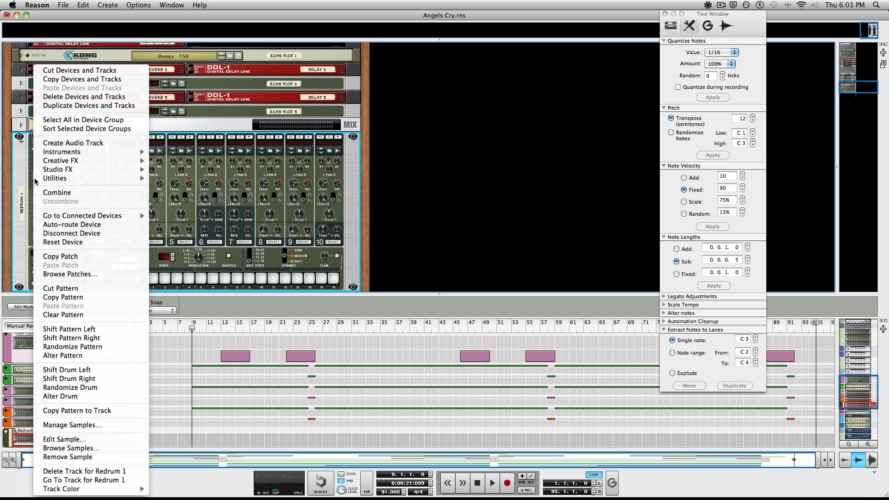
{"action": "left_click", "coordinate": [74, 97]}
{"action": "key", "text": "Return"}
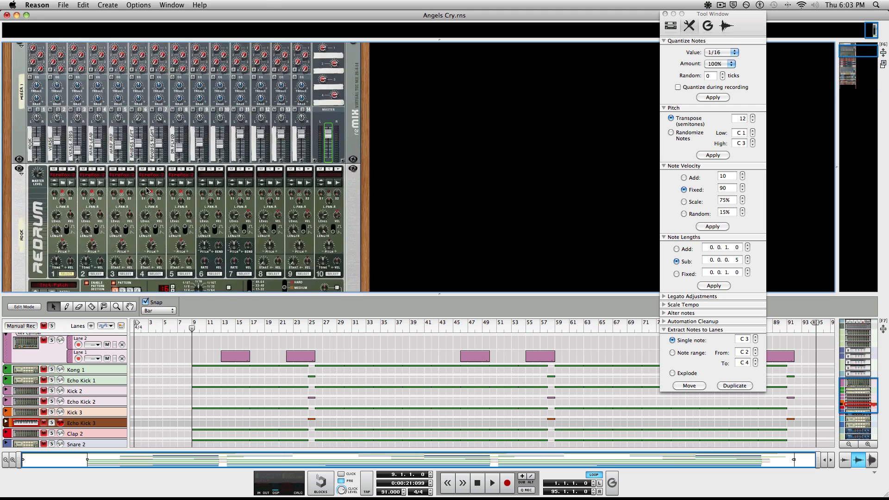
Step: Select the top Redrum in the rack and try drum channel 8, then return to channel 1
{"action": "scroll", "coordinate": [28, 139], "scroll_direction": "up", "scroll_amount": 3}
{"action": "left_click", "coordinate": [30, 125]}
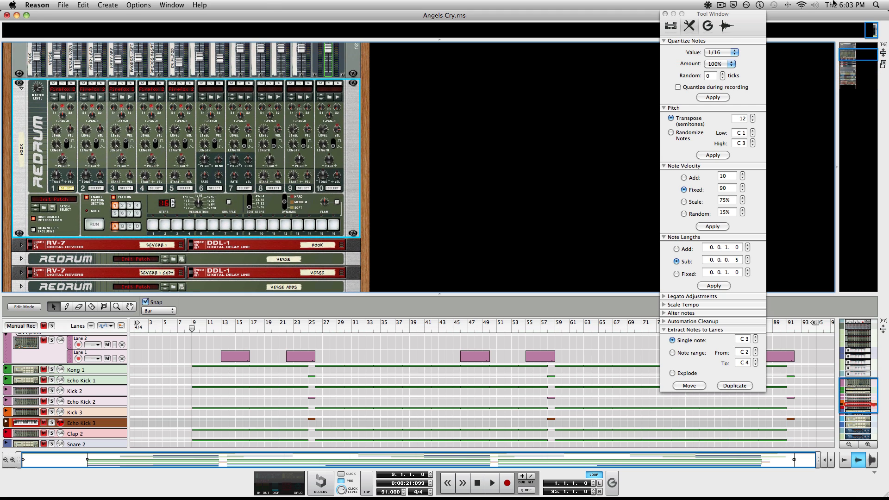
{"action": "left_click", "coordinate": [720, 4]}
{"action": "left_click", "coordinate": [734, 34]}
{"action": "left_click", "coordinate": [265, 189]}
{"action": "left_click", "coordinate": [61, 189]}
Step: Scroll the sequencer to the top and make Hook the record-armed track
{"action": "scroll", "coordinate": [149, 427], "scroll_direction": "up", "scroll_amount": 10}
{"action": "scroll", "coordinate": [150, 427], "scroll_direction": "up", "scroll_amount": 1}
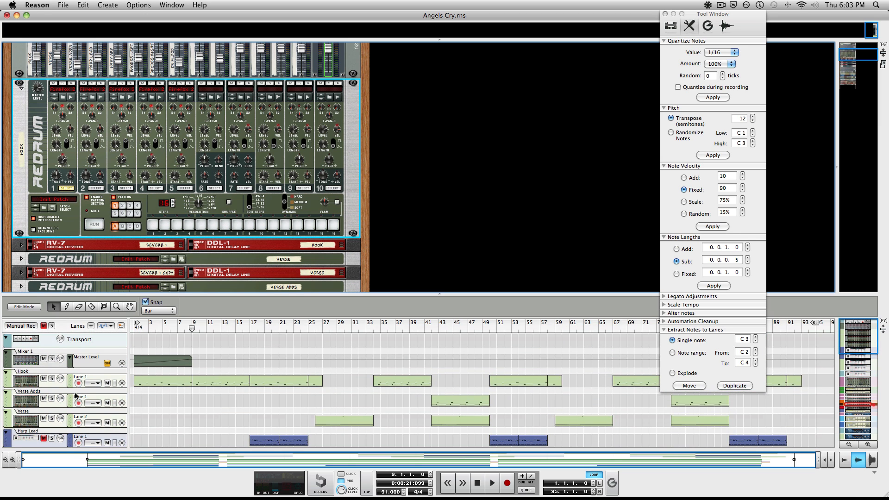
{"action": "left_click", "coordinate": [5, 381]}
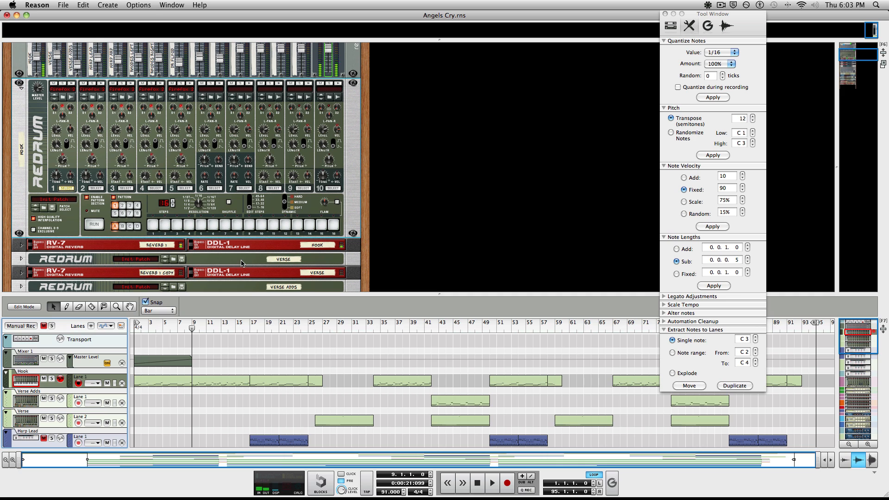
{"action": "right_click", "coordinate": [71, 88]}
{"action": "left_click", "coordinate": [82, 107]}
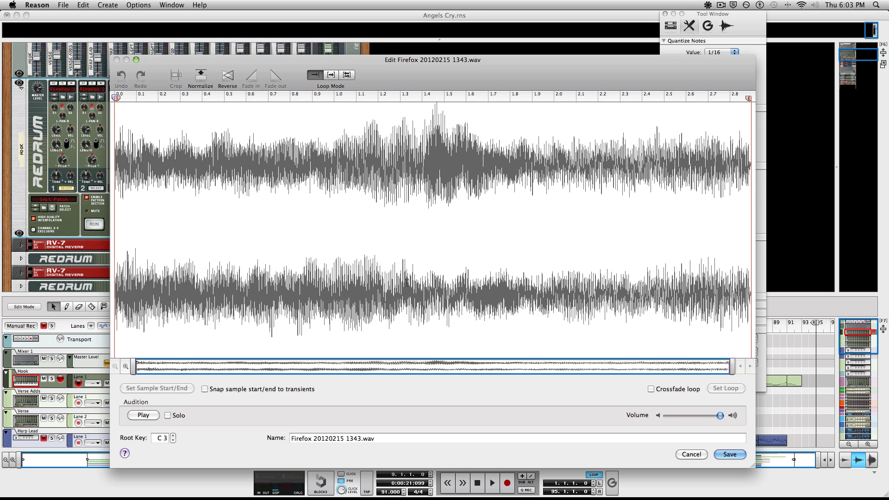
{"action": "key", "text": "space"}
{"action": "left_click", "coordinate": [689, 454]}
{"action": "mouse_move", "coordinate": [61, 162]}
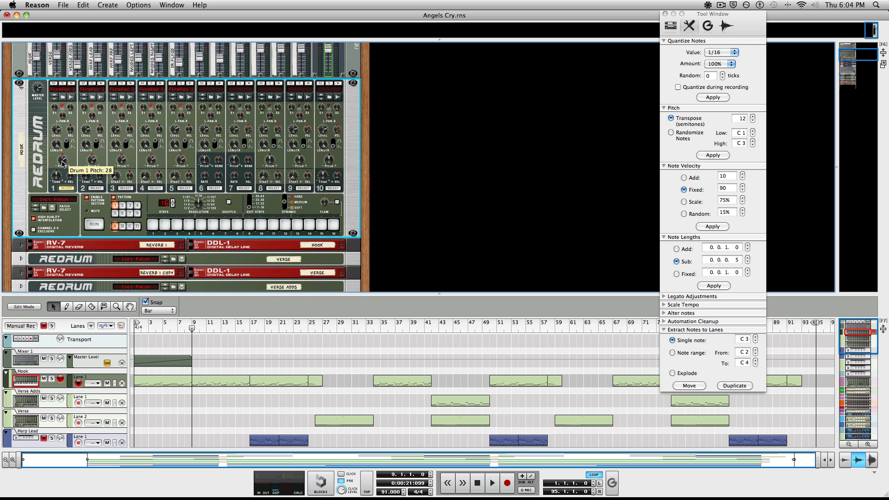
{"action": "right_click", "coordinate": [68, 88]}
{"action": "left_click", "coordinate": [97, 107]}
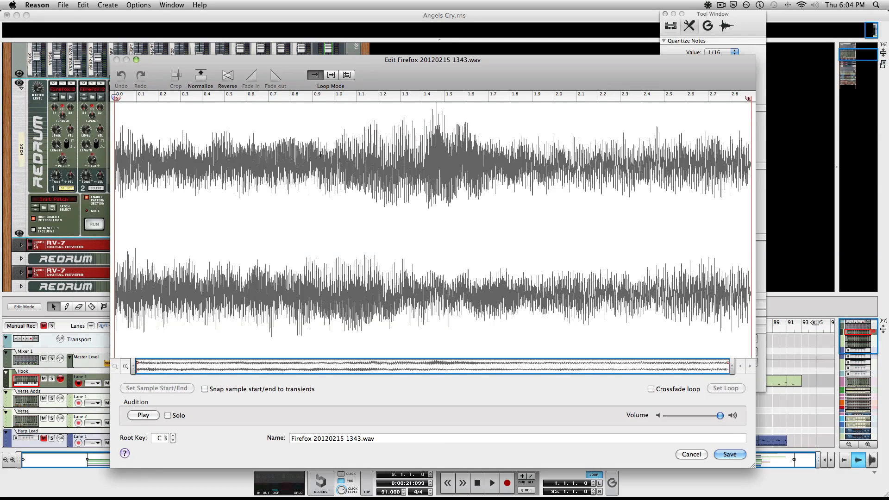
{"action": "key", "text": "space"}
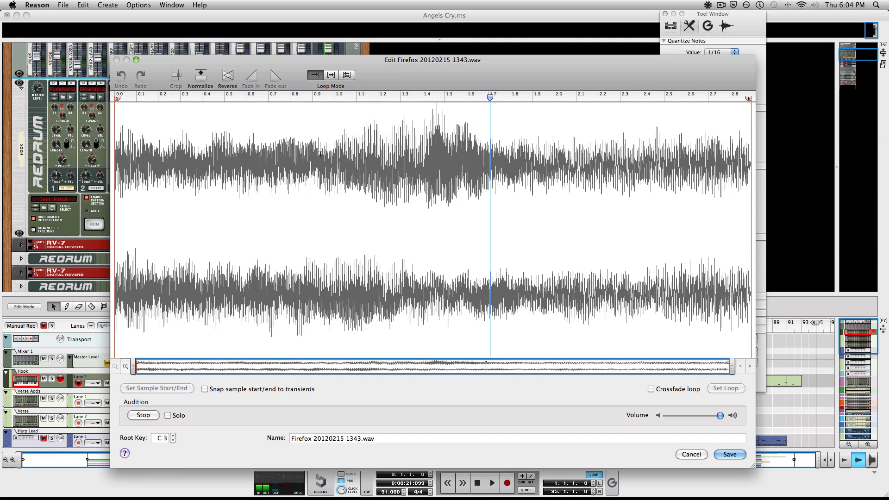
{"action": "left_click", "coordinate": [691, 455]}
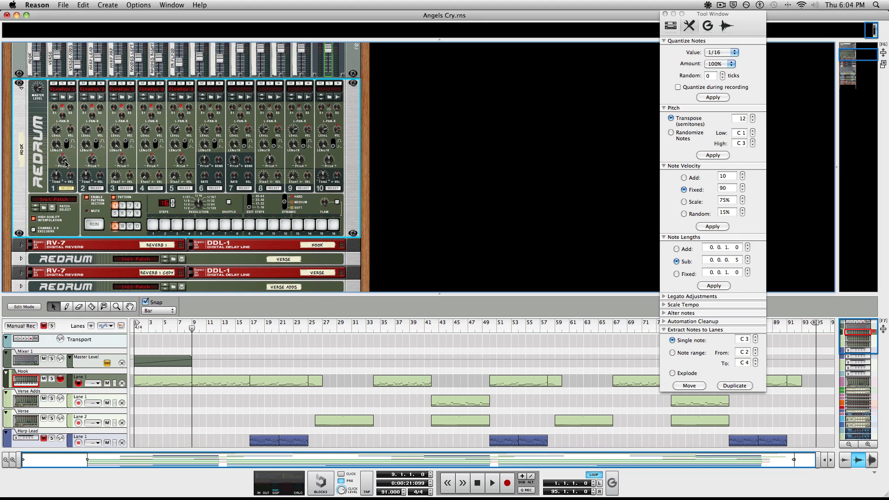
Step: Expand and refold the Verse Redrum, then set Hook drum 1's Decay/Gate switch to 0
{"action": "mouse_move", "coordinate": [64, 163]}
{"action": "left_click", "coordinate": [21, 260]}
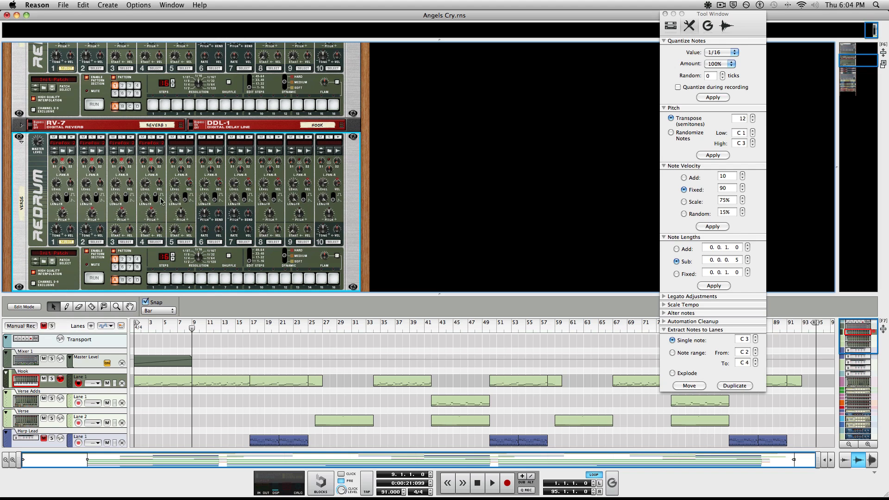
{"action": "left_click", "coordinate": [21, 142]}
{"action": "scroll", "coordinate": [23, 158], "scroll_direction": "up", "scroll_amount": 5}
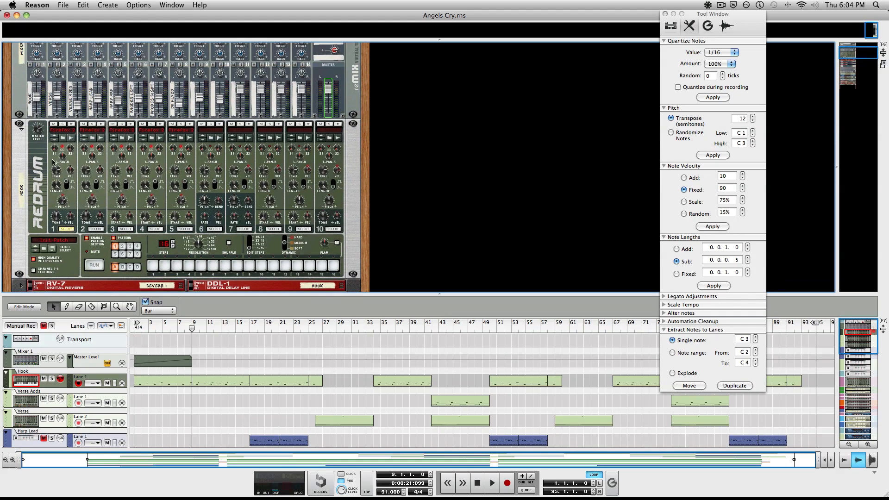
{"action": "mouse_move", "coordinate": [67, 187]}
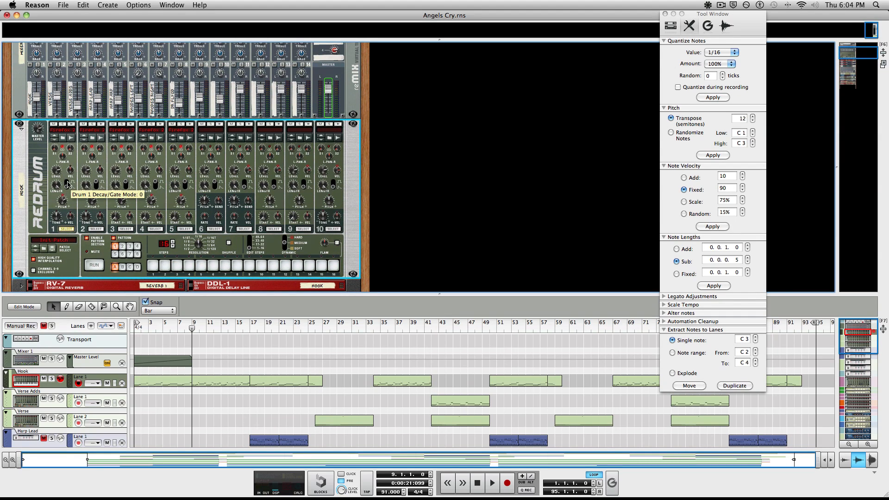
{"action": "left_click", "coordinate": [67, 186]}
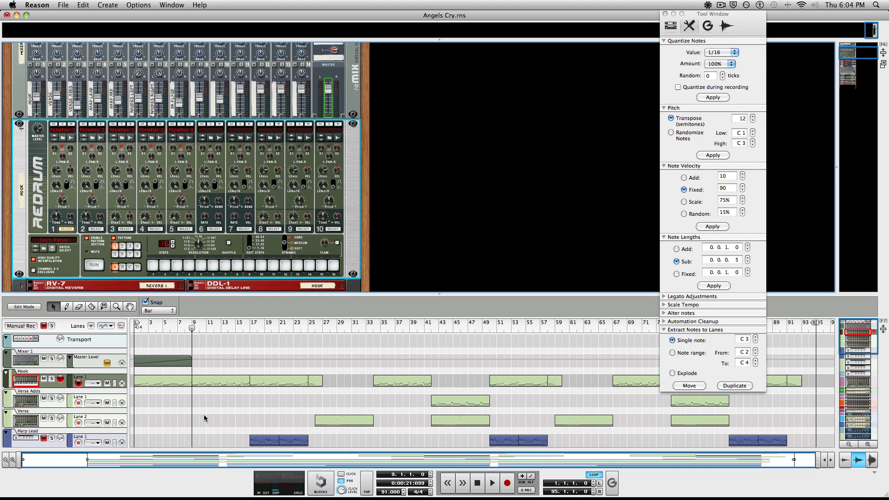
{"action": "double_click", "coordinate": [220, 383]}
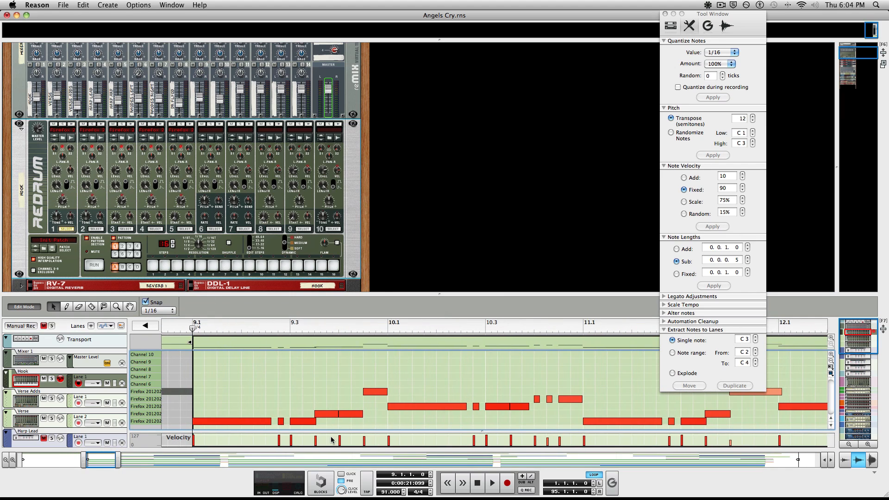
{"action": "scroll", "coordinate": [426, 394], "scroll_direction": "right", "scroll_amount": 10}
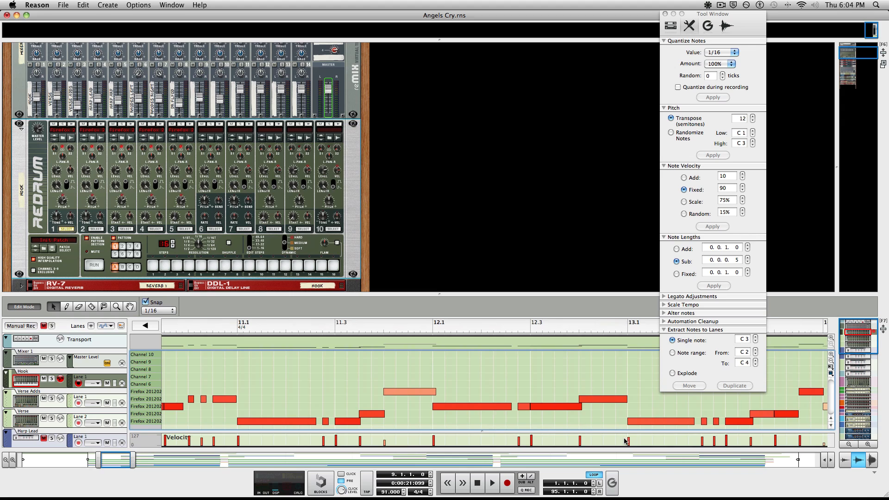
{"action": "scroll", "coordinate": [625, 442], "scroll_direction": "right", "scroll_amount": 8}
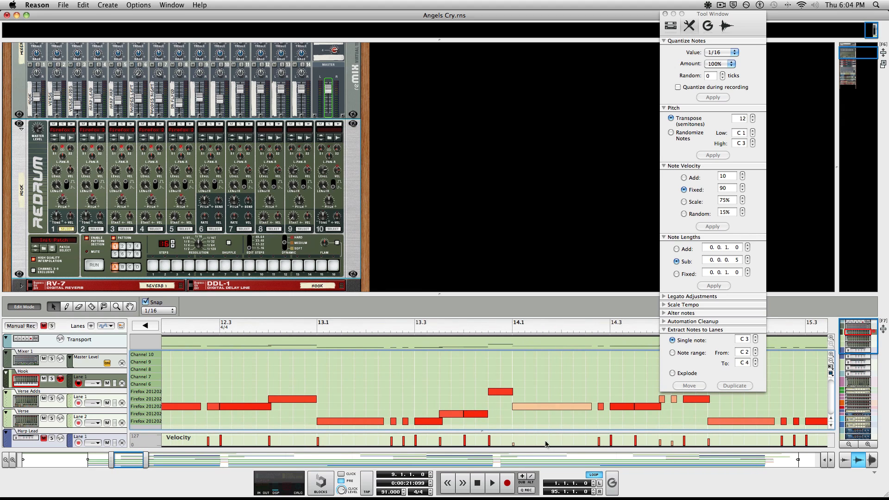
{"action": "scroll", "coordinate": [680, 446], "scroll_direction": "right", "scroll_amount": 3}
{"action": "left_click", "coordinate": [22, 307]}
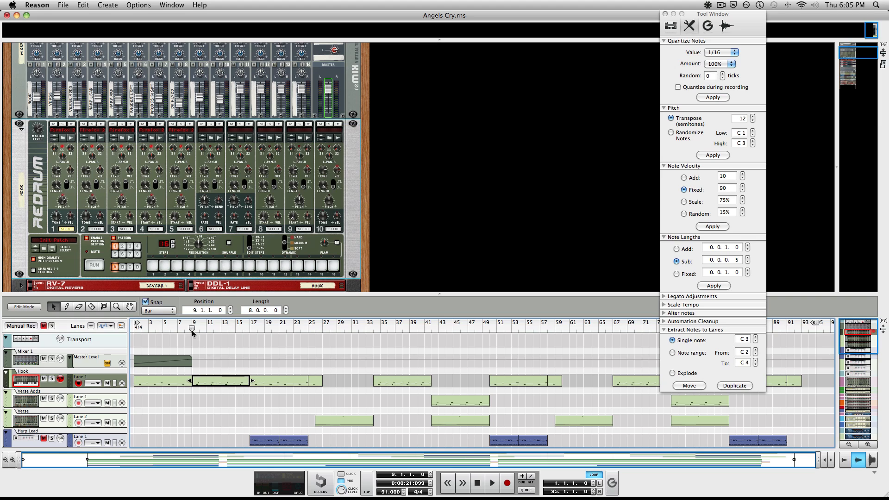
Step: Fold all rack devices into strips, briefly check the Hook Redrum panel, and scroll the rack down
{"action": "left_click", "coordinate": [22, 130], "text": "alt"}
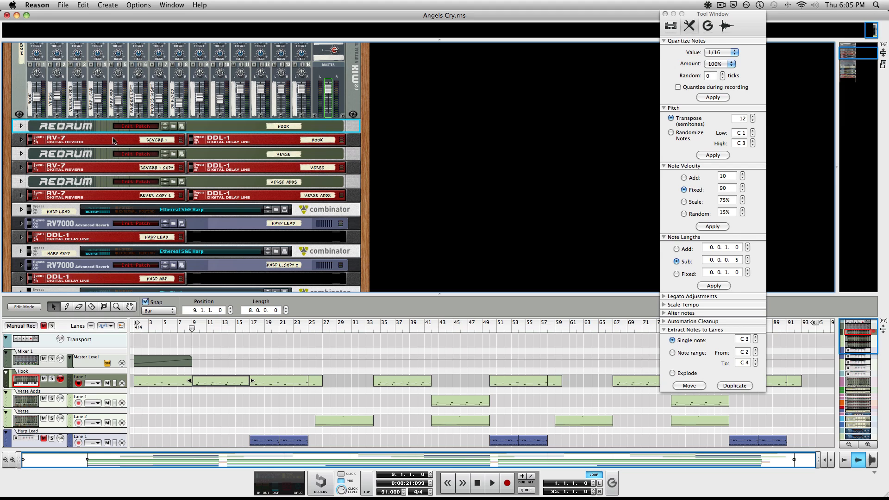
{"action": "left_click", "coordinate": [21, 126]}
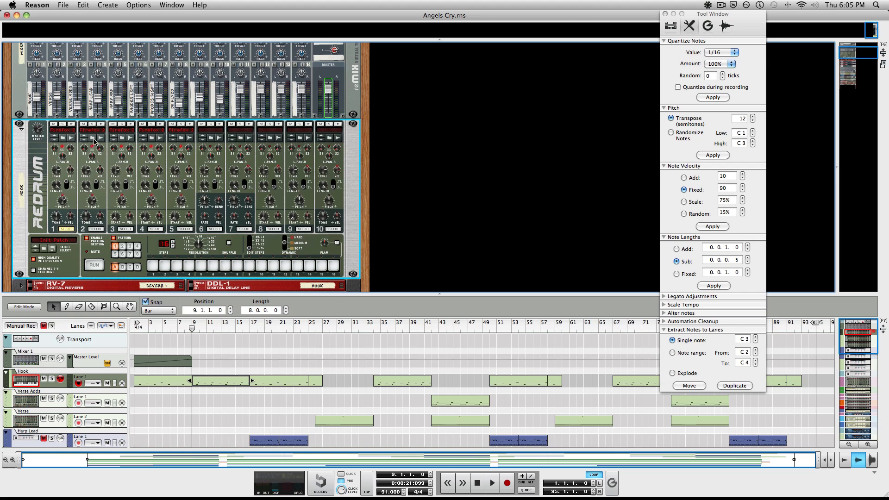
{"action": "left_click", "coordinate": [20, 128]}
{"action": "scroll", "coordinate": [189, 190], "scroll_direction": "down", "scroll_amount": 5}
{"action": "scroll", "coordinate": [188, 190], "scroll_direction": "down", "scroll_amount": 1}
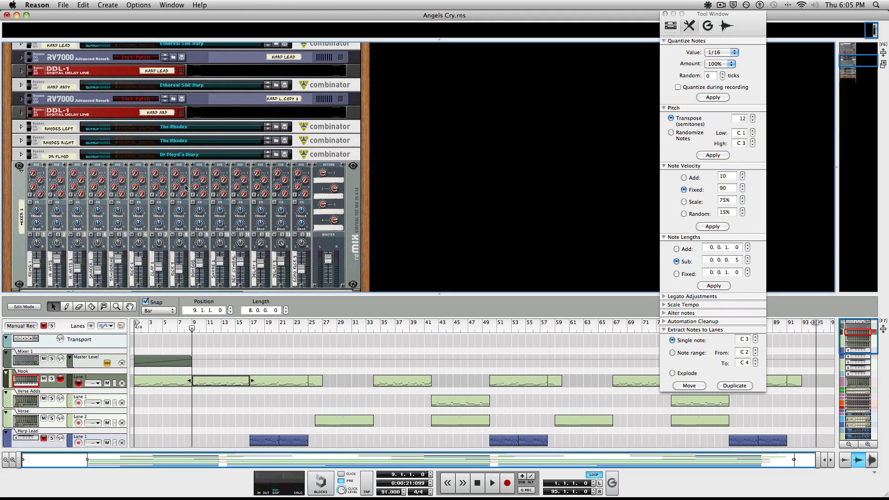
{"action": "left_click", "coordinate": [723, 5]}
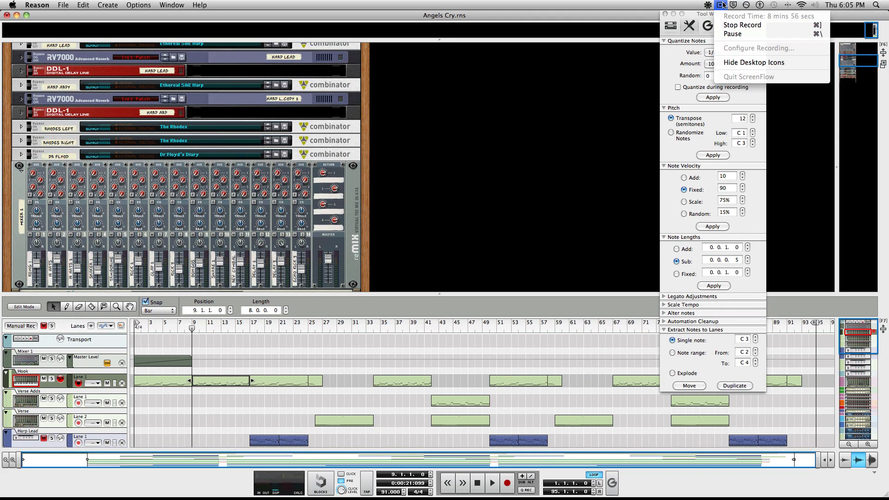
{"action": "left_click", "coordinate": [724, 6]}
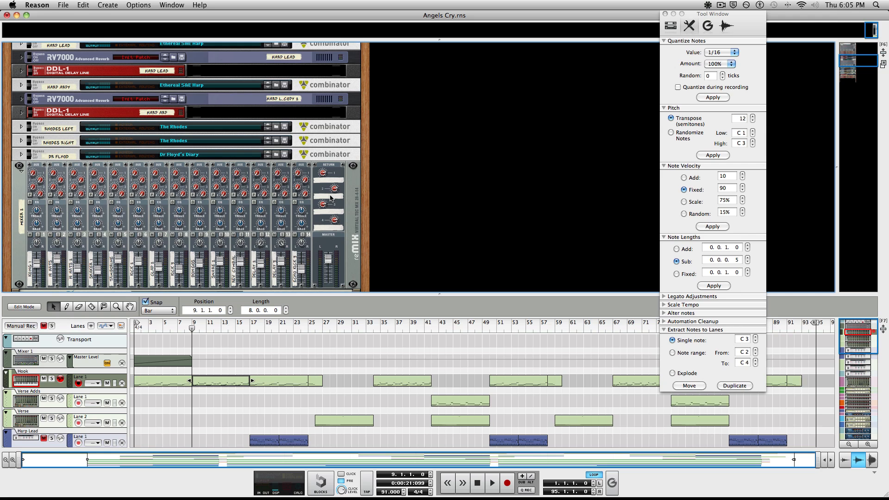
Step: Enlarge the sequencer, deselect the Hook clip, then drag the rack divider back down
{"action": "left_click_drag", "start_coordinate": [474, 292], "coordinate": [447, 225]}
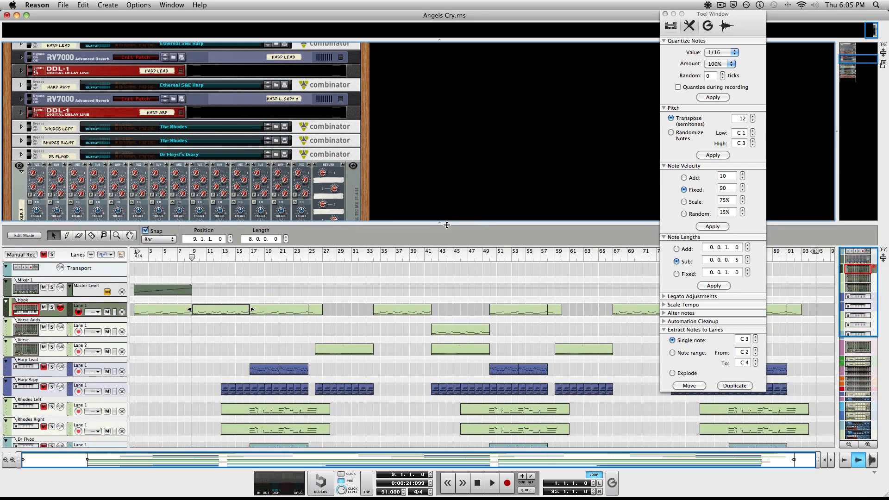
{"action": "scroll", "coordinate": [240, 184], "scroll_direction": "down", "scroll_amount": 5}
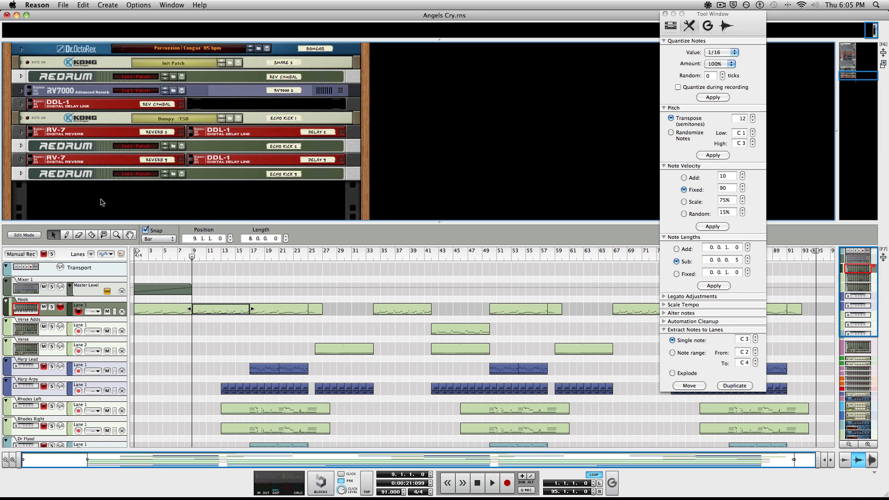
{"action": "left_click", "coordinate": [232, 347]}
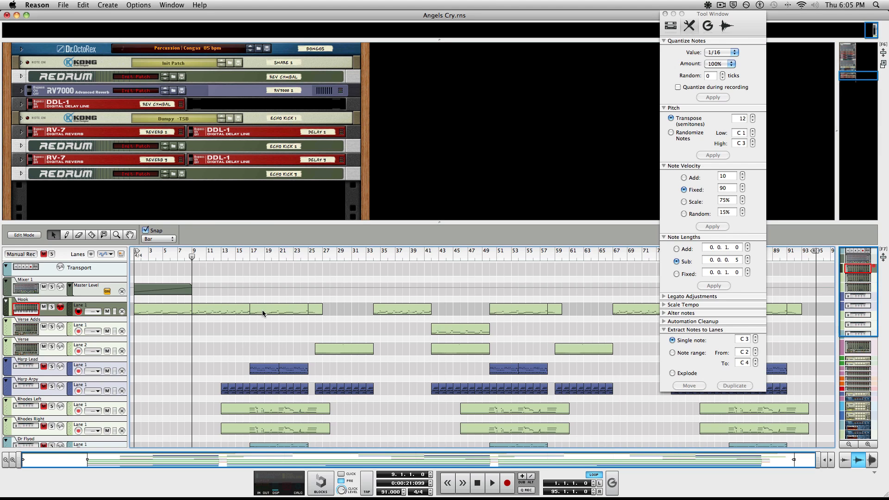
{"action": "scroll", "coordinate": [153, 199], "scroll_direction": "up", "scroll_amount": 5}
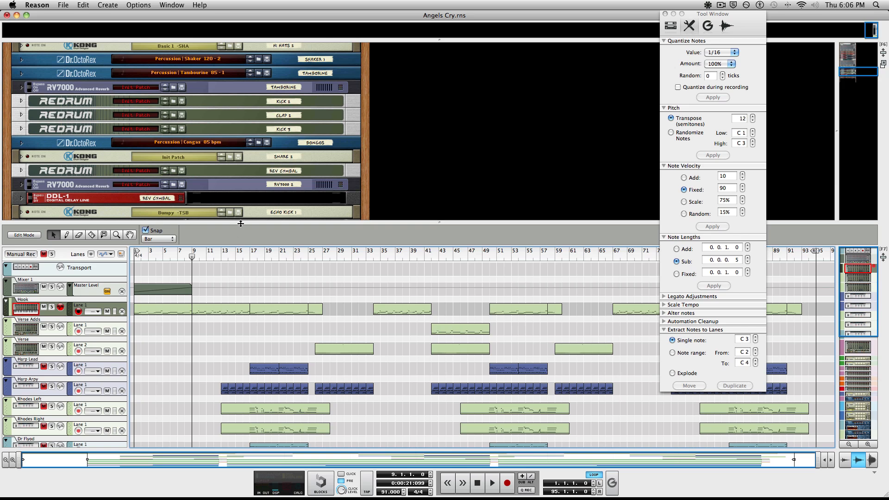
{"action": "left_click_drag", "start_coordinate": [230, 235], "coordinate": [230, 312]}
Step: Scroll to the rack top and select the mixer, Hook Redrum and Hardware Interface
{"action": "scroll", "coordinate": [206, 254], "scroll_direction": "up", "scroll_amount": 5}
{"action": "scroll", "coordinate": [206, 254], "scroll_direction": "up", "scroll_amount": 4}
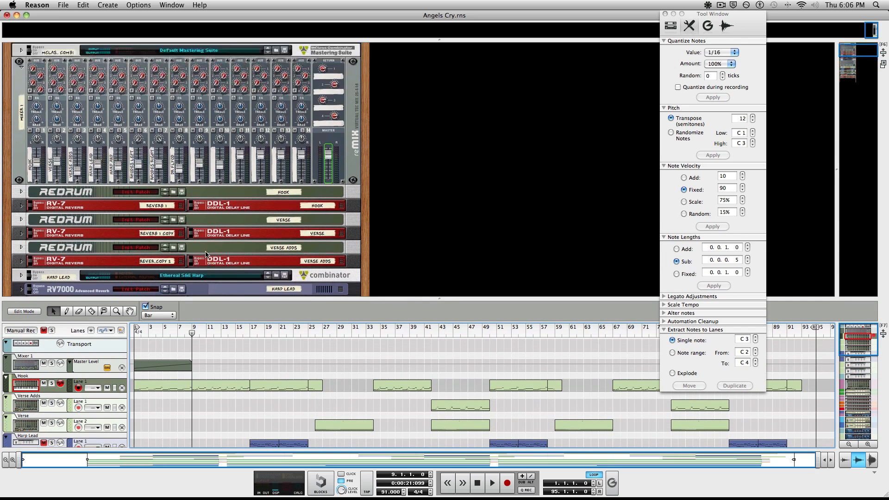
{"action": "left_click", "coordinate": [356, 131]}
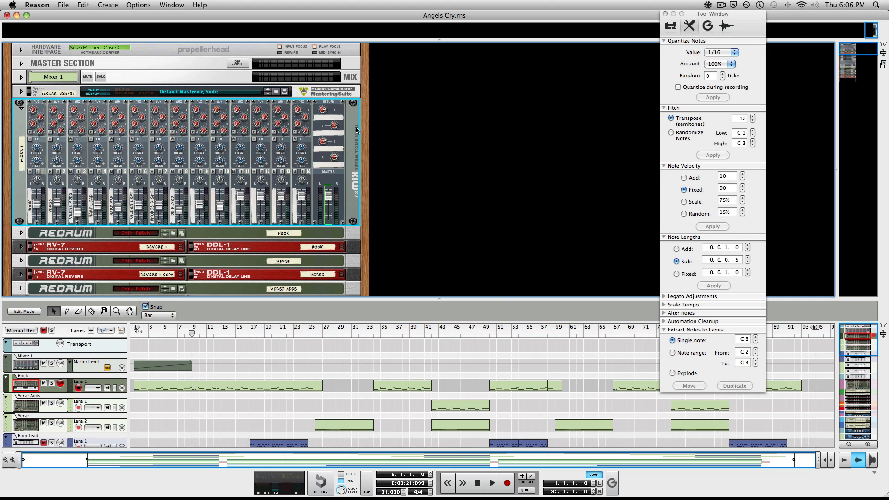
{"action": "left_click", "coordinate": [720, 5]}
{"action": "left_click", "coordinate": [719, 5]}
{"action": "left_click", "coordinate": [350, 236]}
{"action": "left_click", "coordinate": [344, 50]}
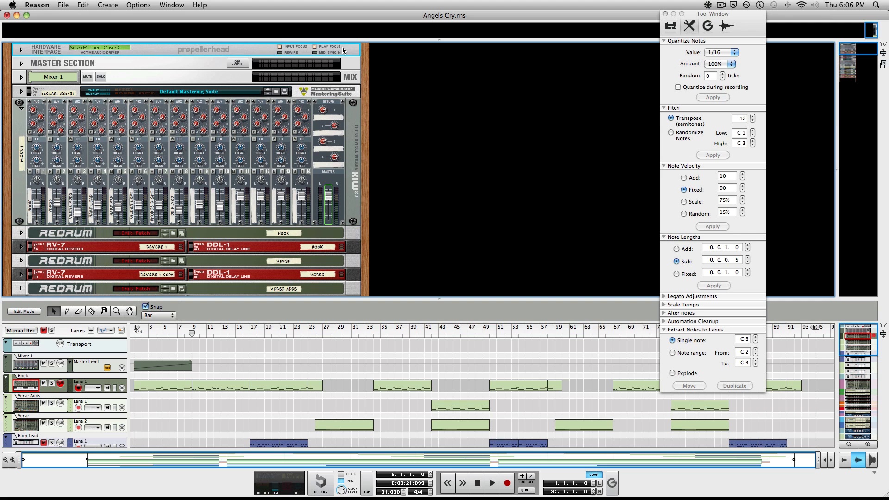